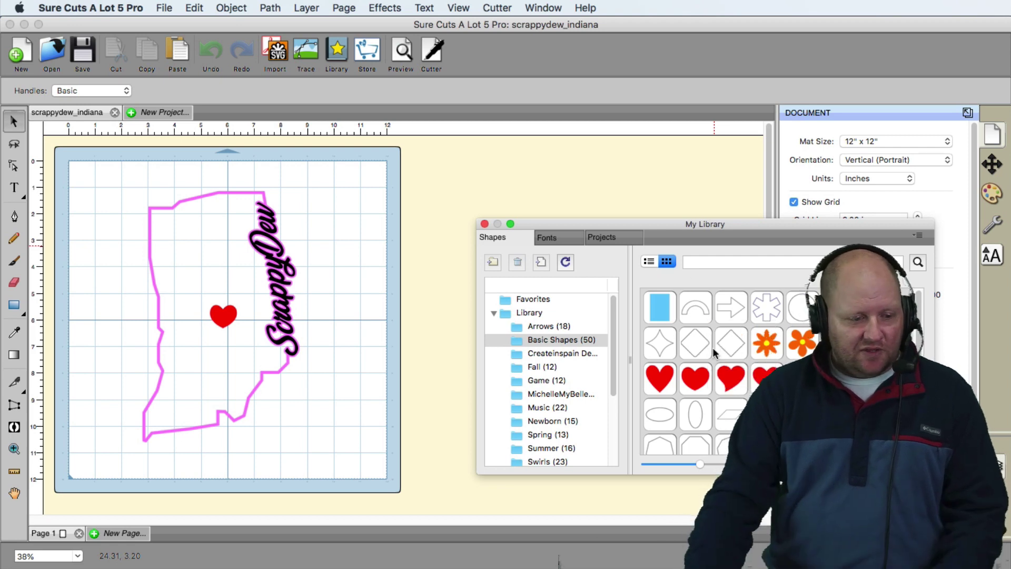
# Step: Add a blank Page 2 to the project and close the shapes library
pyautogui.click(108, 534)
pyautogui.click(757, 429)
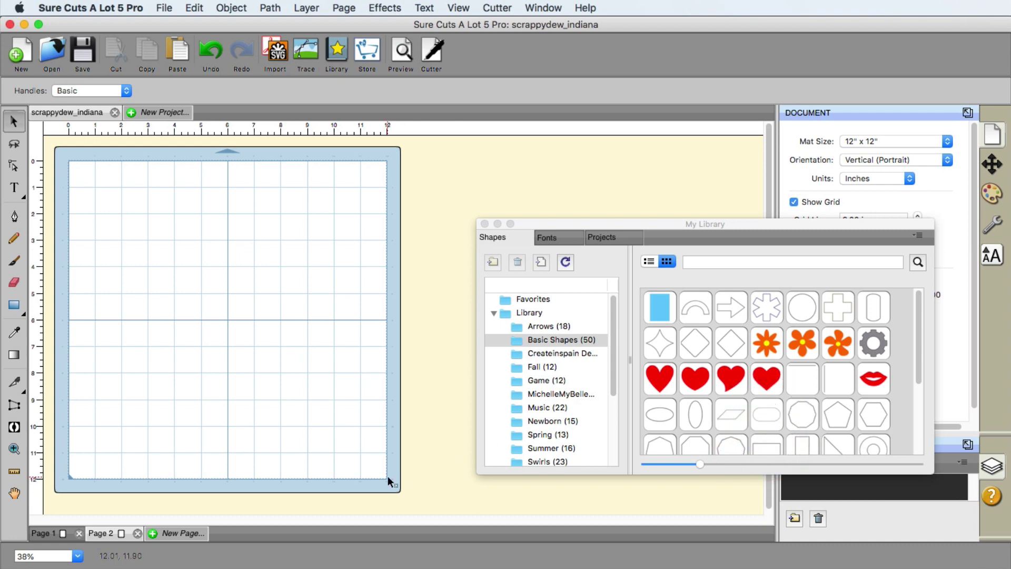
pyautogui.click(485, 223)
# Step: Add a text object reading 'ScrappyDew' near the mat's top left
pyautogui.click(14, 187)
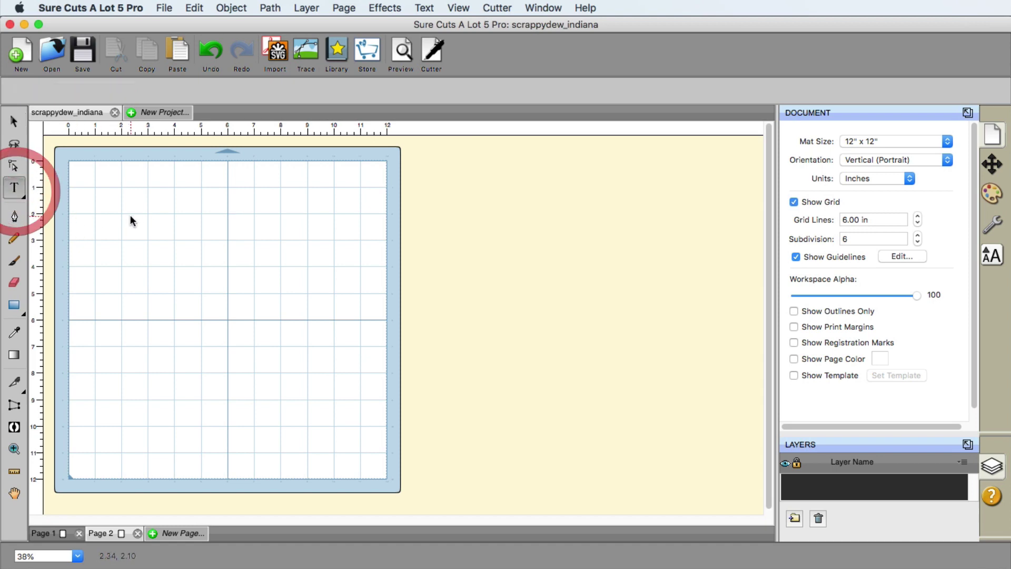
pyautogui.click(131, 206)
pyautogui.write('S')
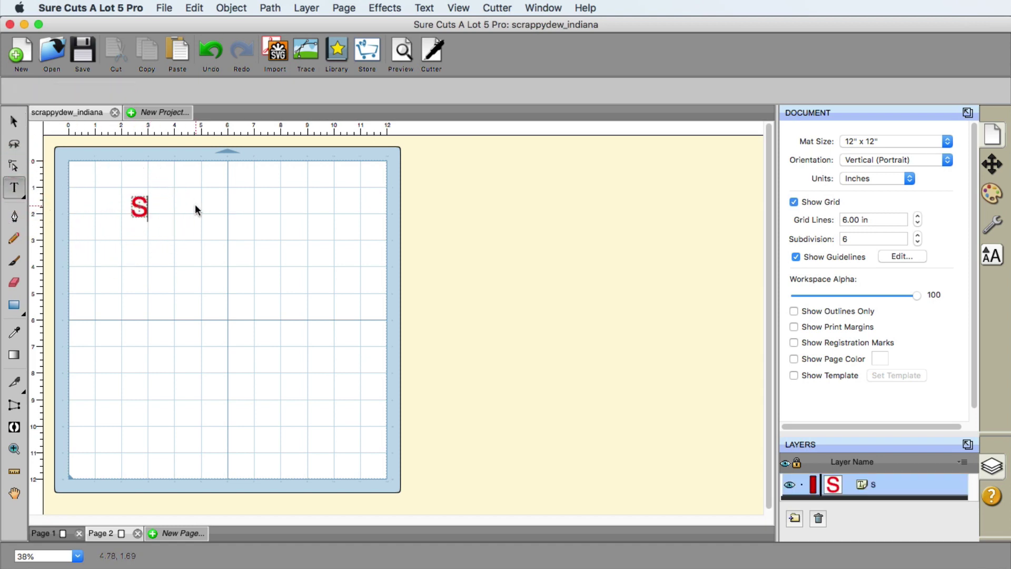
pyautogui.write('crappydew')
pyautogui.press('BackSpace')
pyautogui.press('BackSpace')
pyautogui.press('BackSpace')
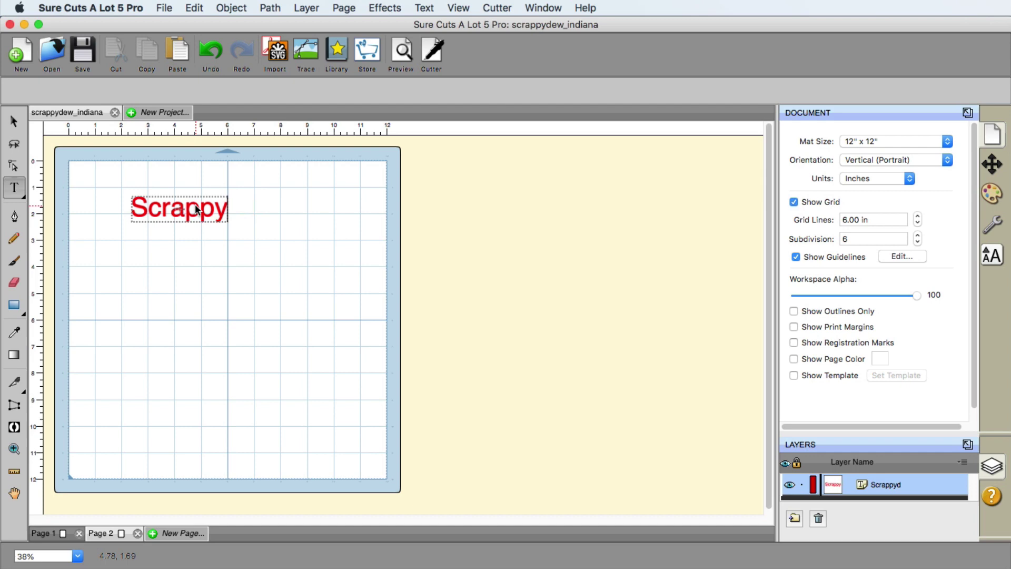
pyautogui.write('Dew')
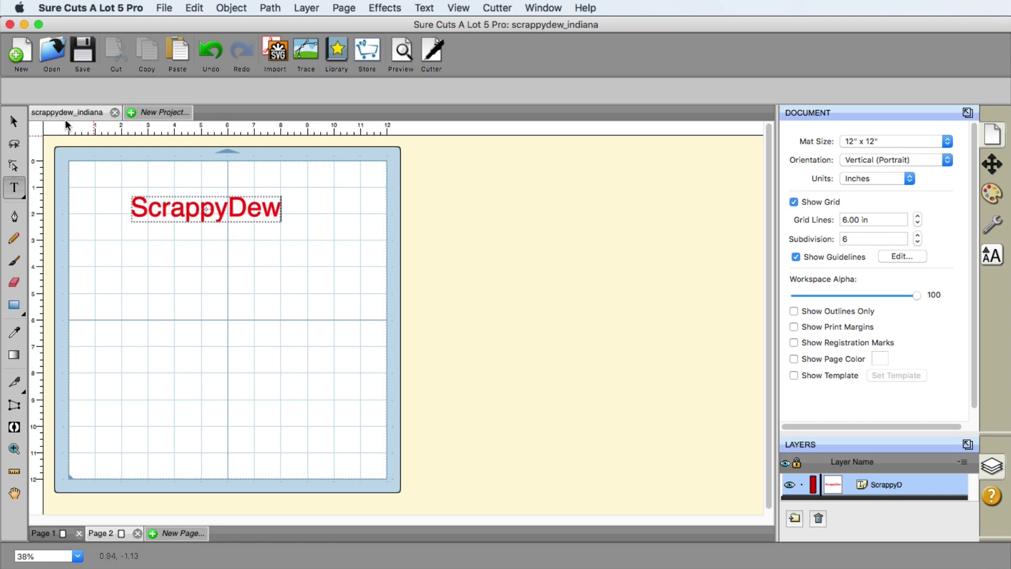
# Step: Select the ScrappyDew text and show its text settings, giving the layers list more room
pyautogui.click(13, 121)
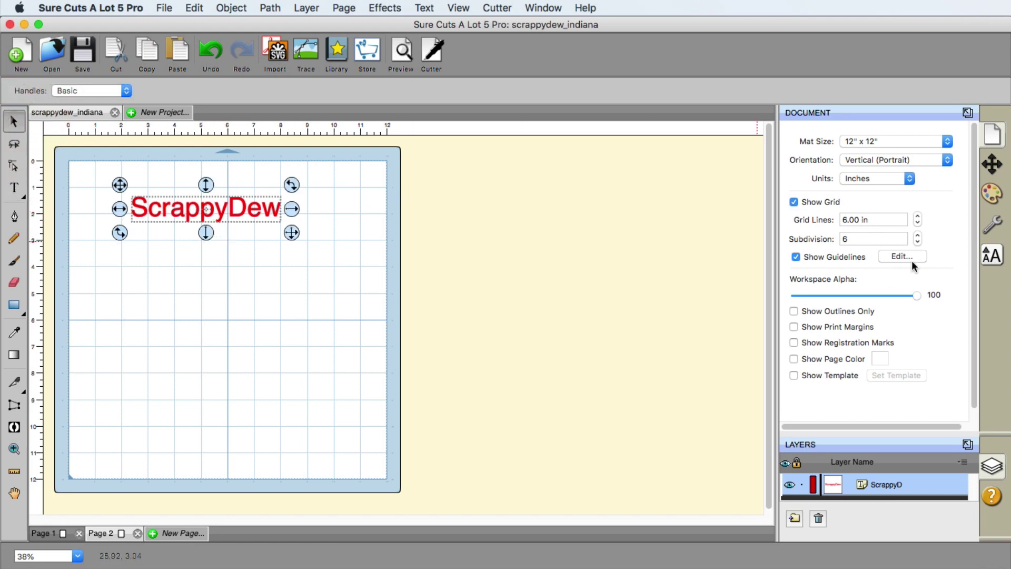
pyautogui.click(992, 256)
pyautogui.moveTo(995, 435); pyautogui.dragTo(993, 389)
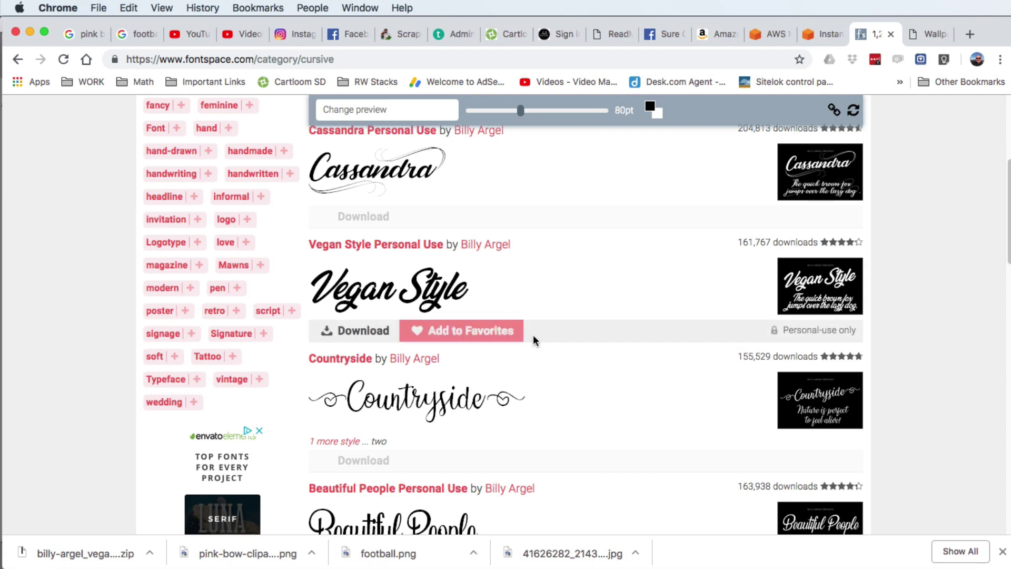
# Step: Scroll the fontspace.com cursive fonts page to the Vegan Style Personal Use listing
pyautogui.scroll(3, 654, 427)
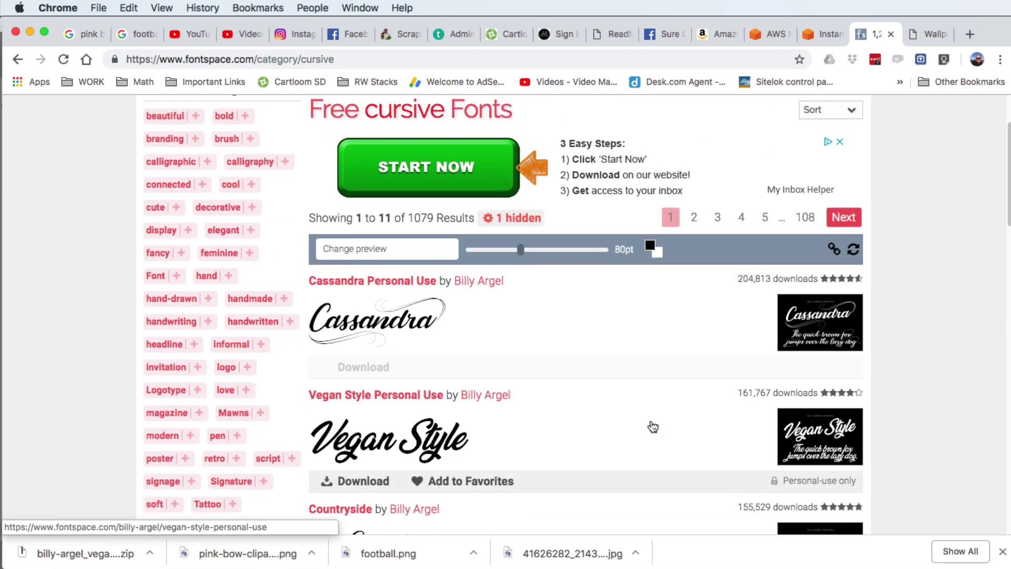
pyautogui.scroll(-3, 647, 423)
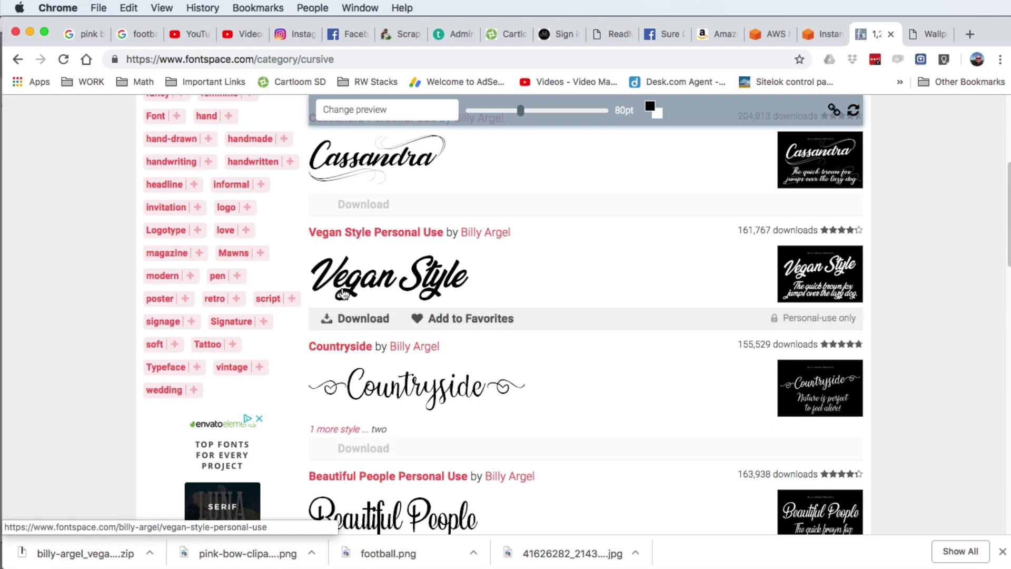
pyautogui.moveTo(349, 293); pyautogui.dragTo(358, 295)
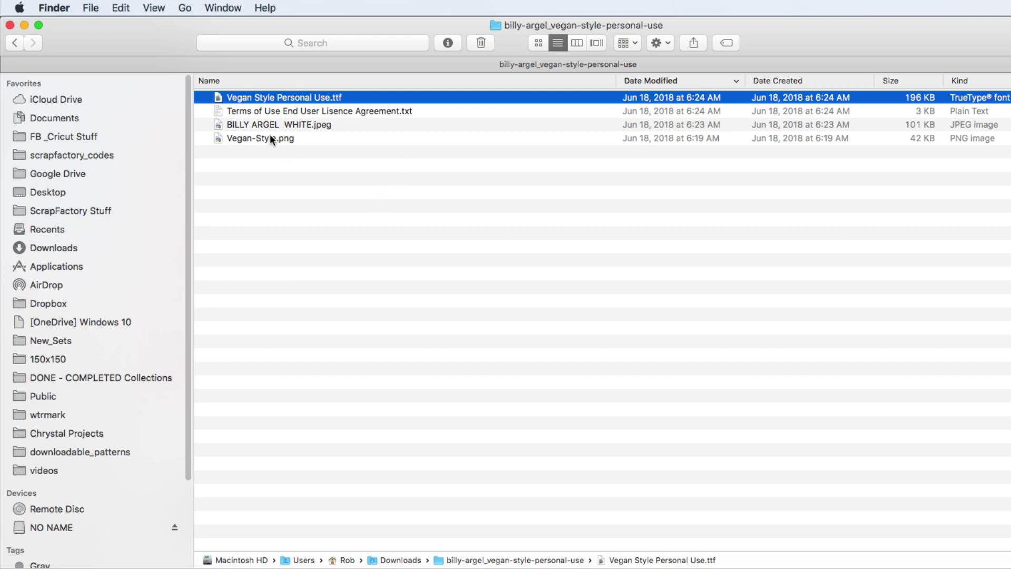
# Step: Load Vegan Style Personal Use.ttf from the Downloads font folder into Sure Cuts A Lot
pyautogui.click(24, 25)
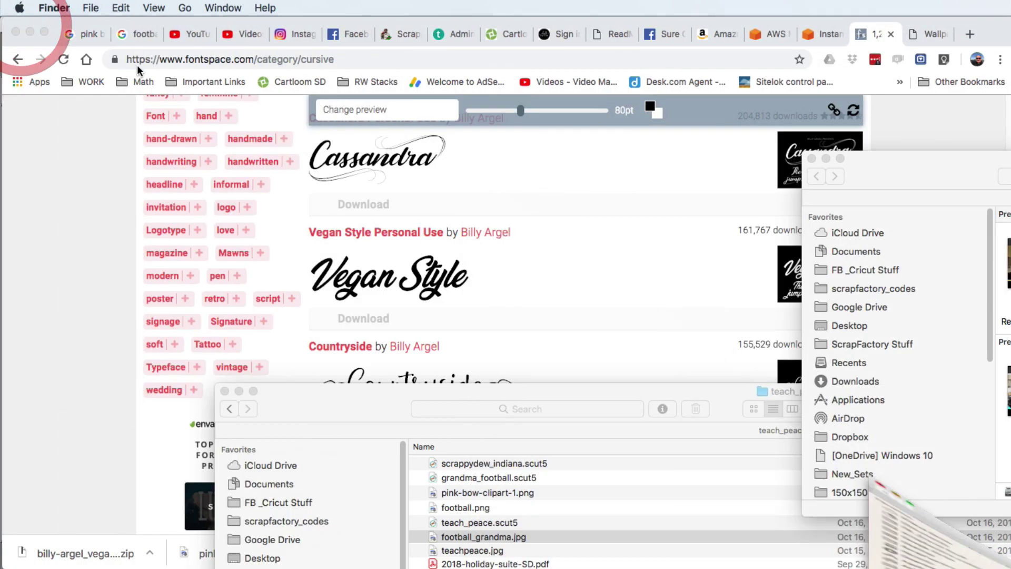
pyautogui.click(29, 32)
pyautogui.click(429, 233)
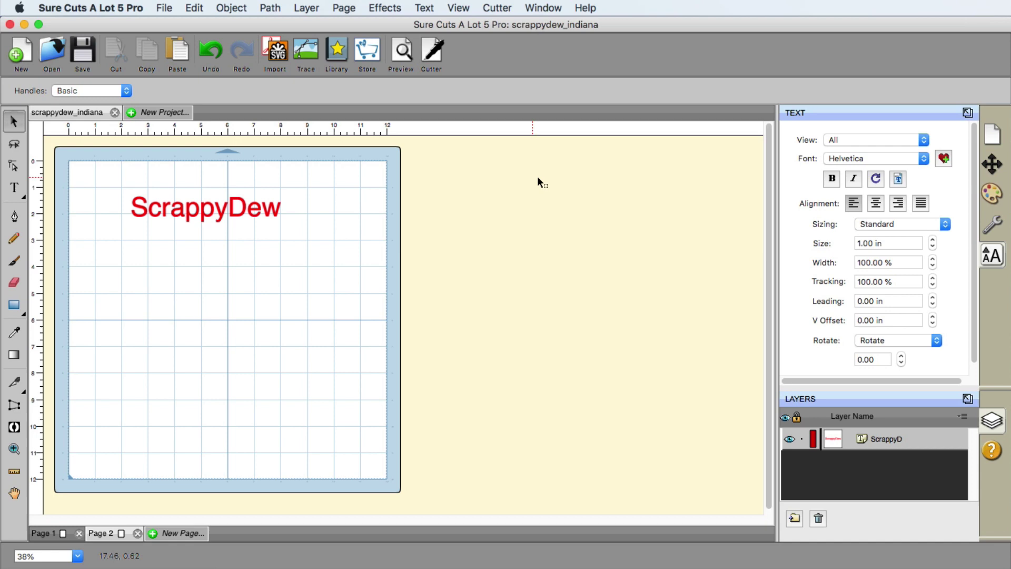
pyautogui.click(898, 180)
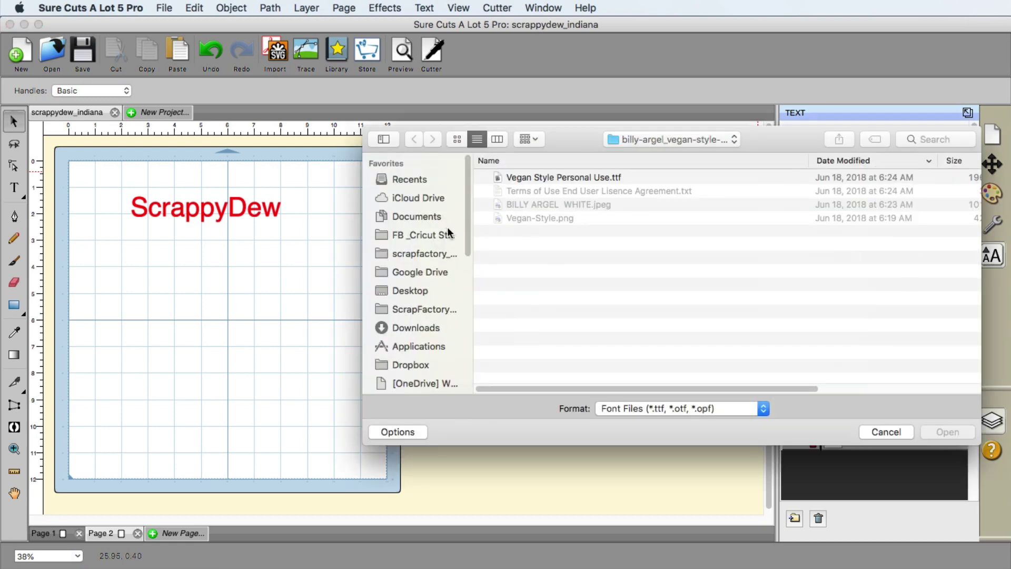
pyautogui.click(415, 327)
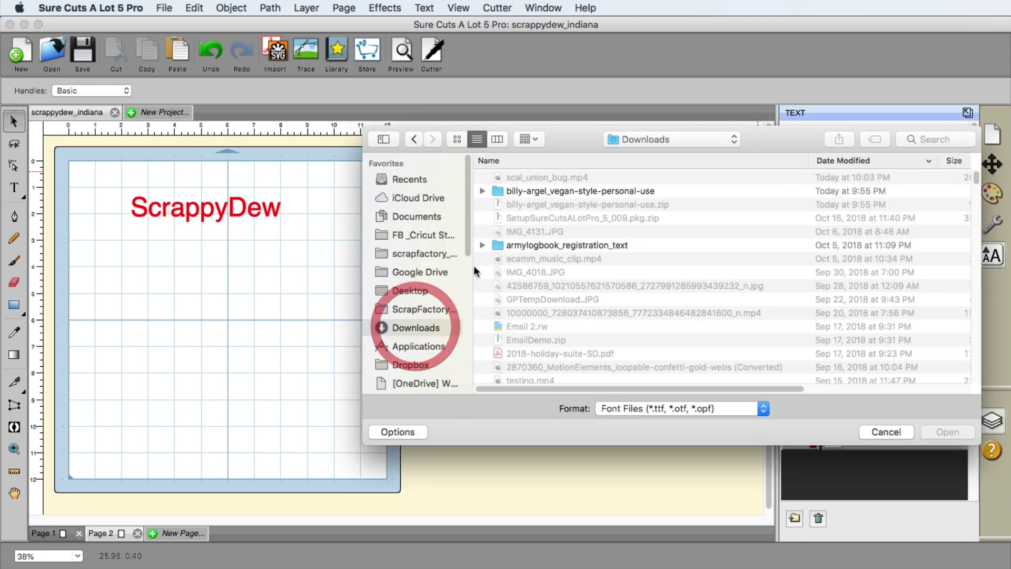
pyautogui.click(535, 192)
pyautogui.doubleClick(533, 191)
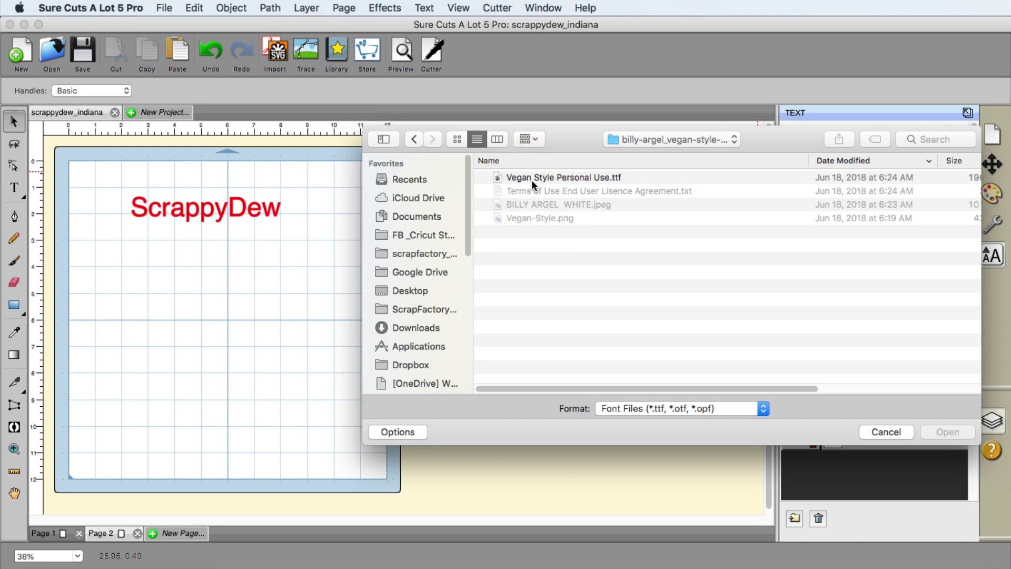
pyautogui.click(585, 178)
pyautogui.click(947, 432)
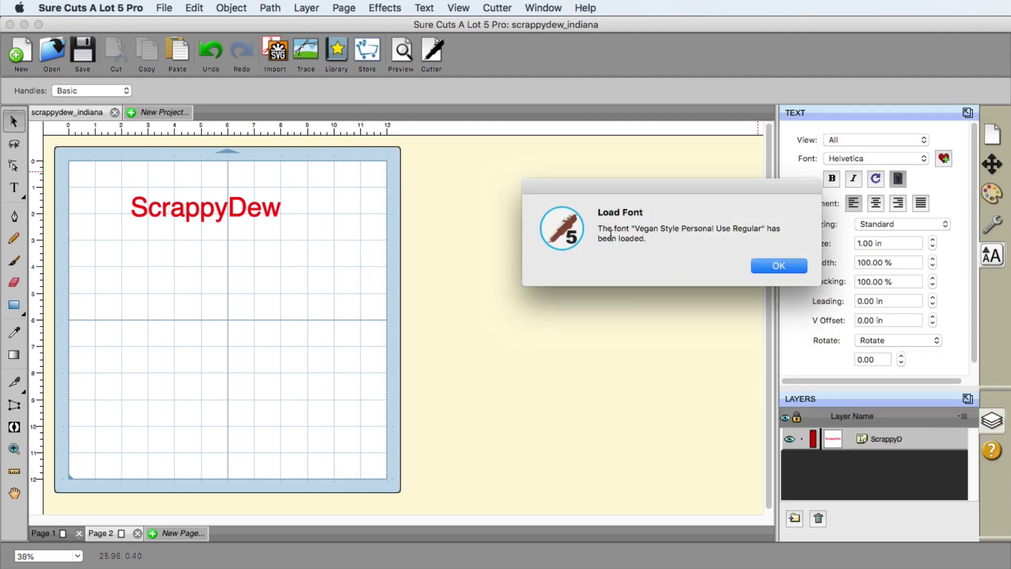
# Step: Dismiss the font-loaded notice, select ScrappyDew, and browse the font and text options without changes
pyautogui.click(783, 264)
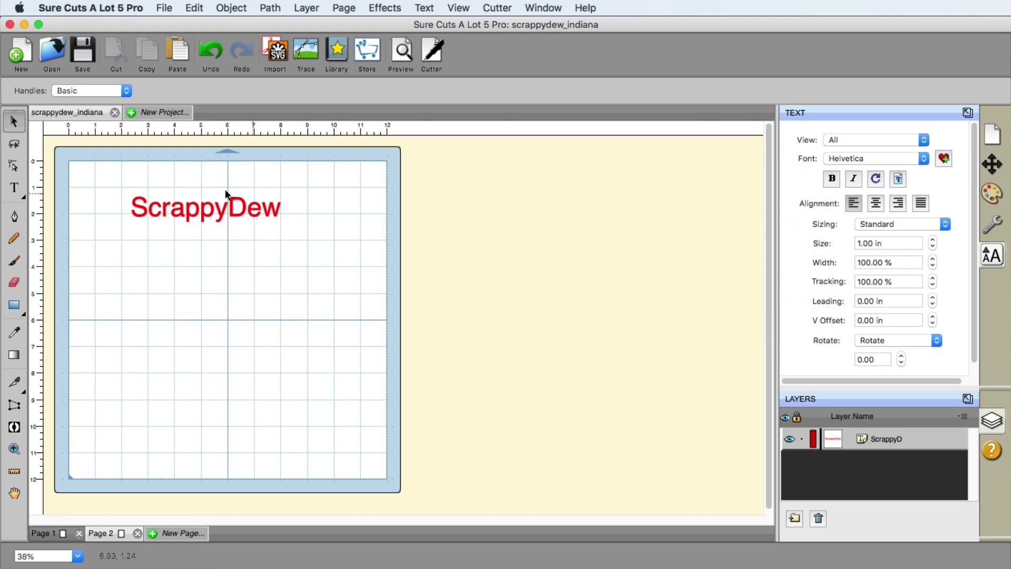
pyautogui.click(223, 211)
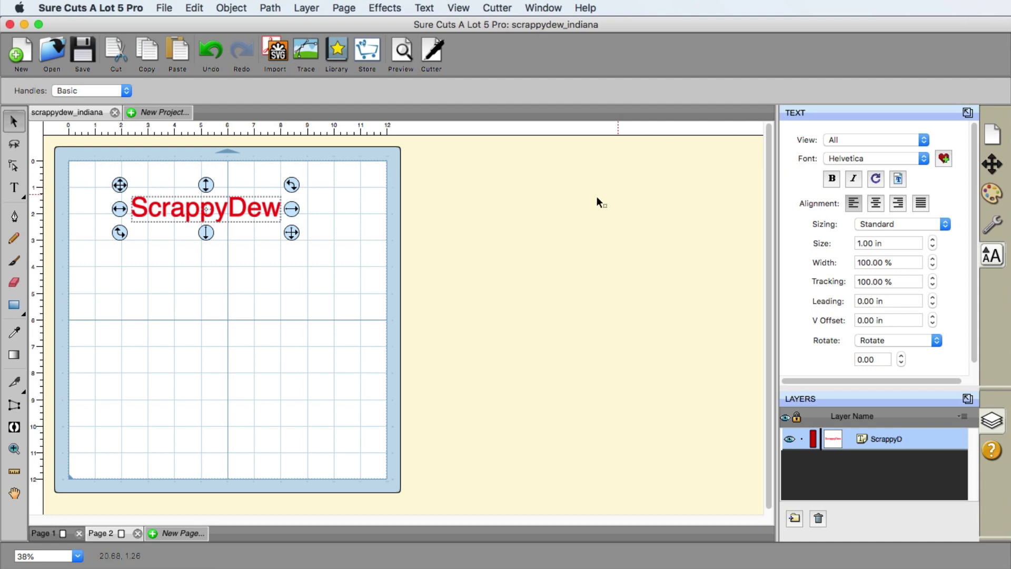
pyautogui.click(857, 160)
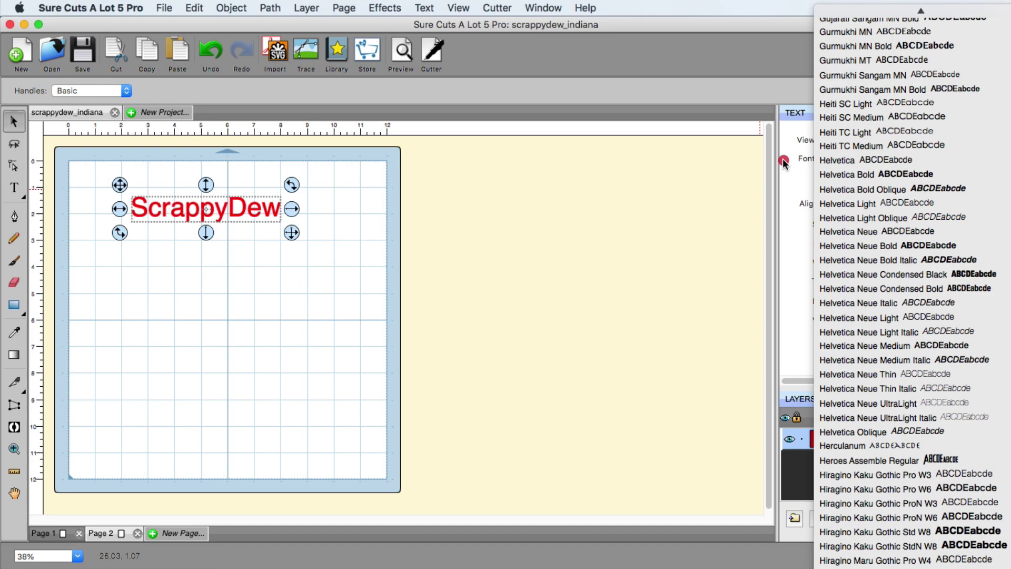
pyautogui.click(784, 186)
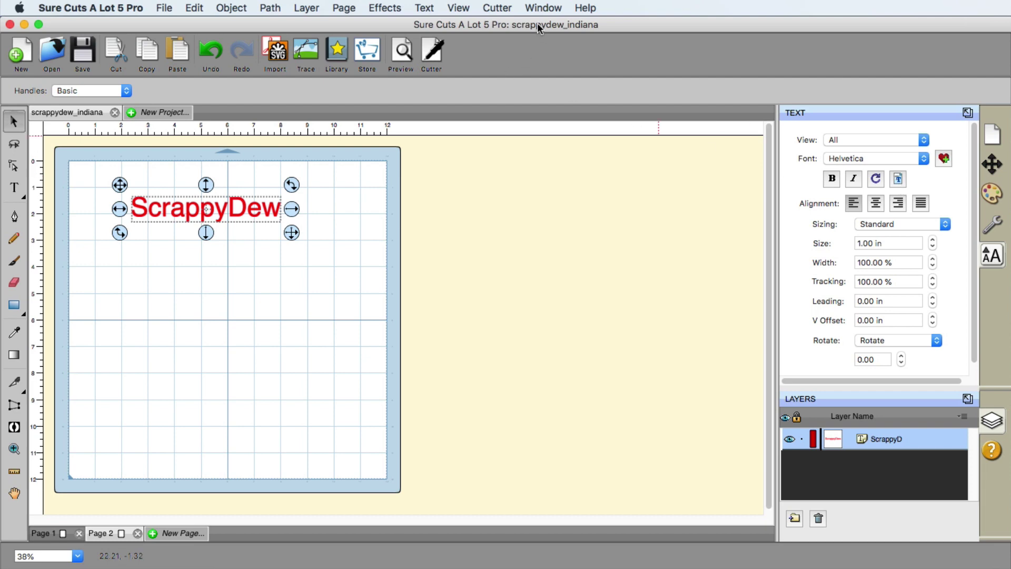
pyautogui.click(424, 7)
pyautogui.click(456, 37)
pyautogui.click(454, 26)
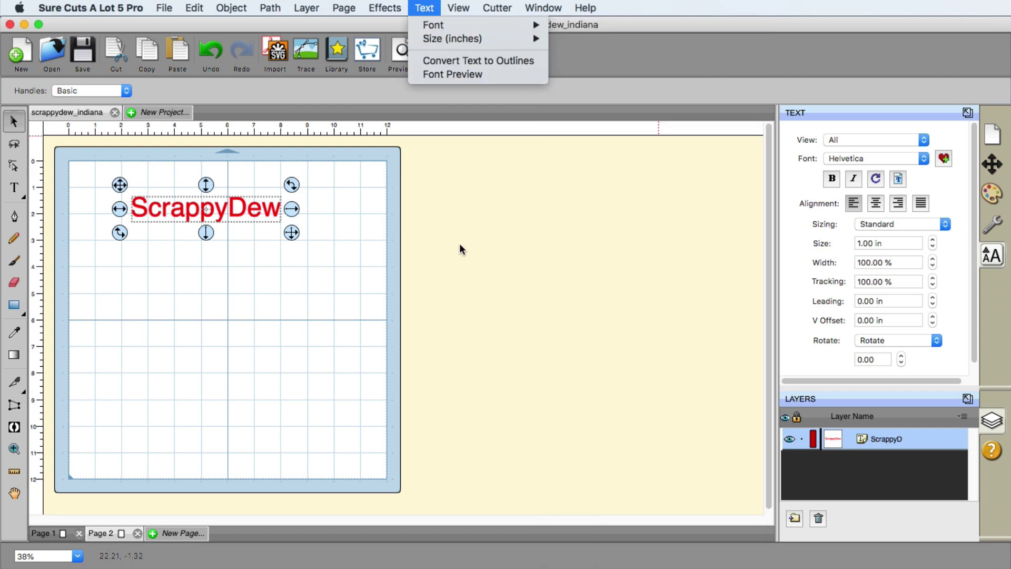
pyautogui.click(457, 247)
# Step: Reselect ScrappyDew and apply the Vegan Style Personal Use font via a Help search for 'vega'
pyautogui.click(586, 7)
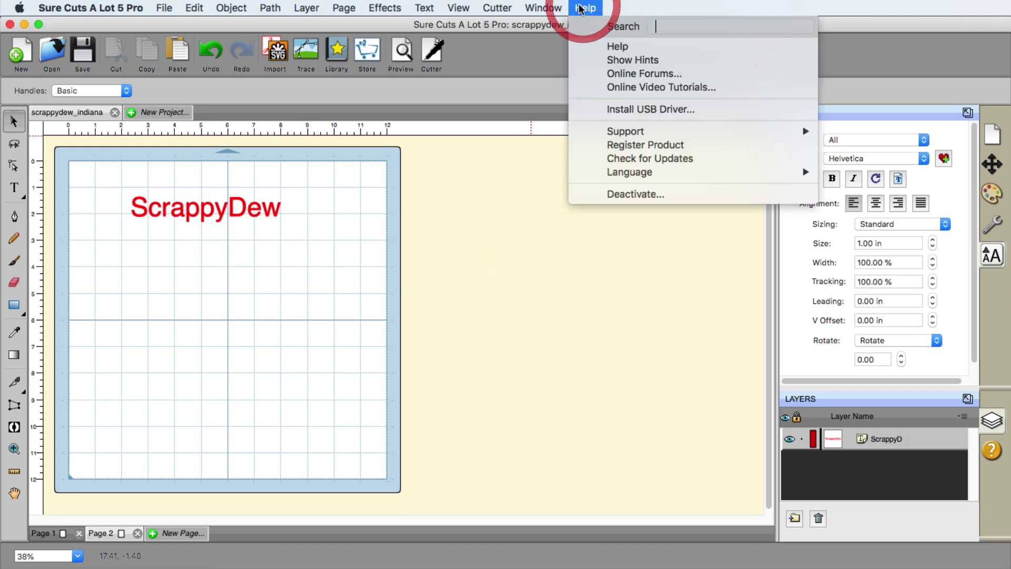
pyautogui.click(243, 207)
pyautogui.click(245, 205)
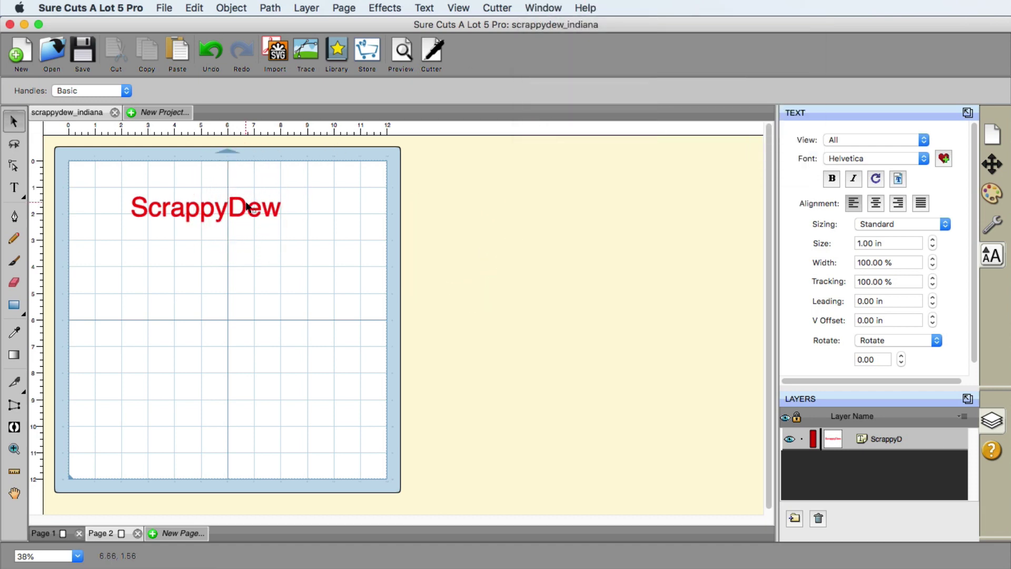
pyautogui.click(245, 203)
pyautogui.click(585, 7)
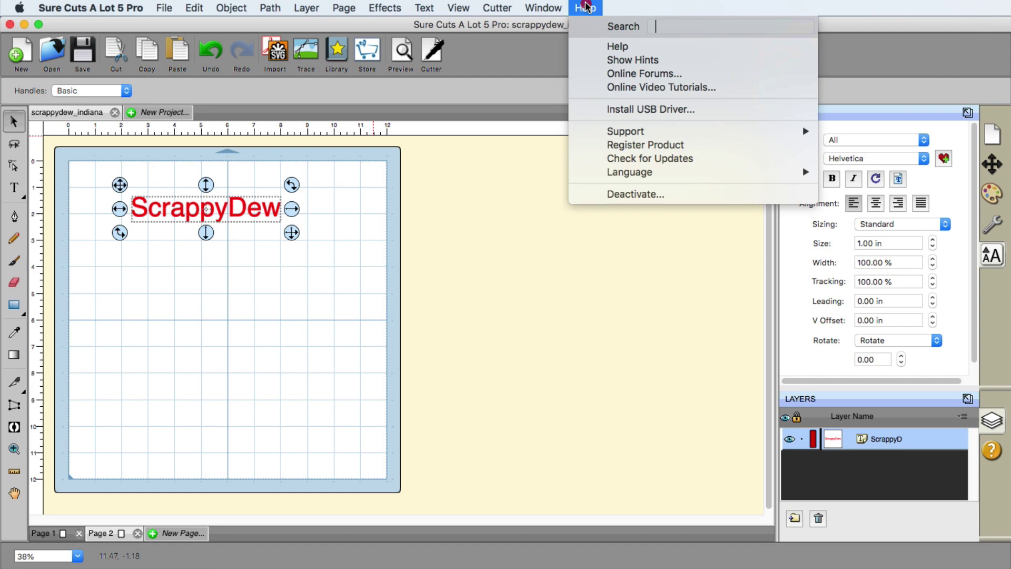
pyautogui.click(680, 27)
pyautogui.write('vega')
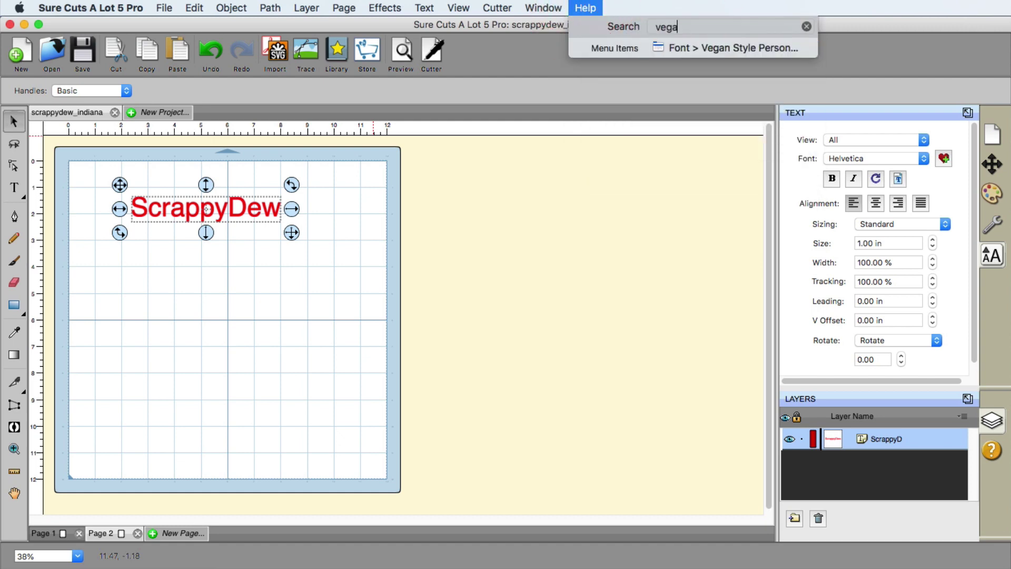
pyautogui.click(720, 47)
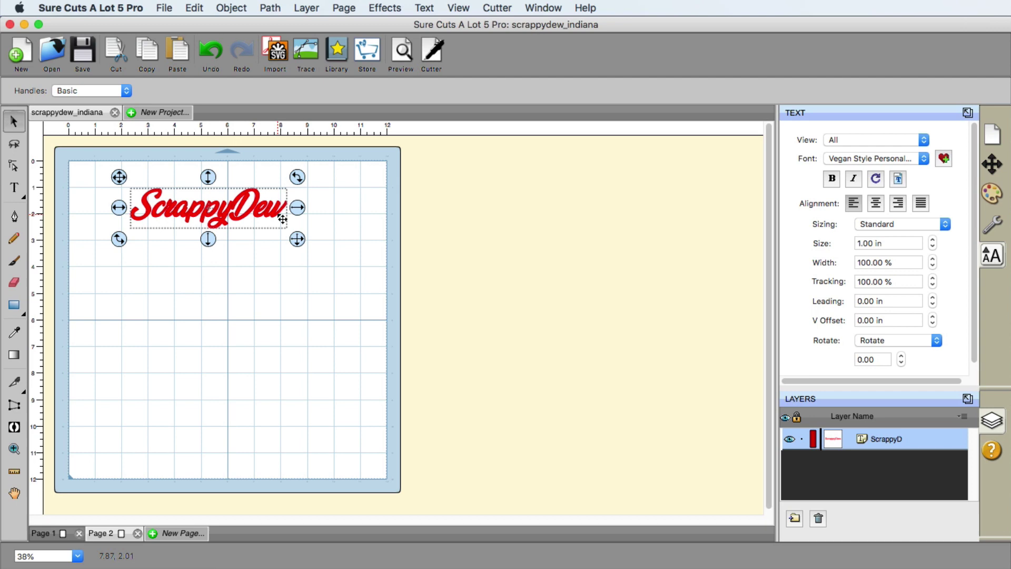
# Step: Move ScrappyDew off the mat to the right and open the library's USA shapes folder
pyautogui.moveTo(283, 219); pyautogui.dragTo(609, 234)
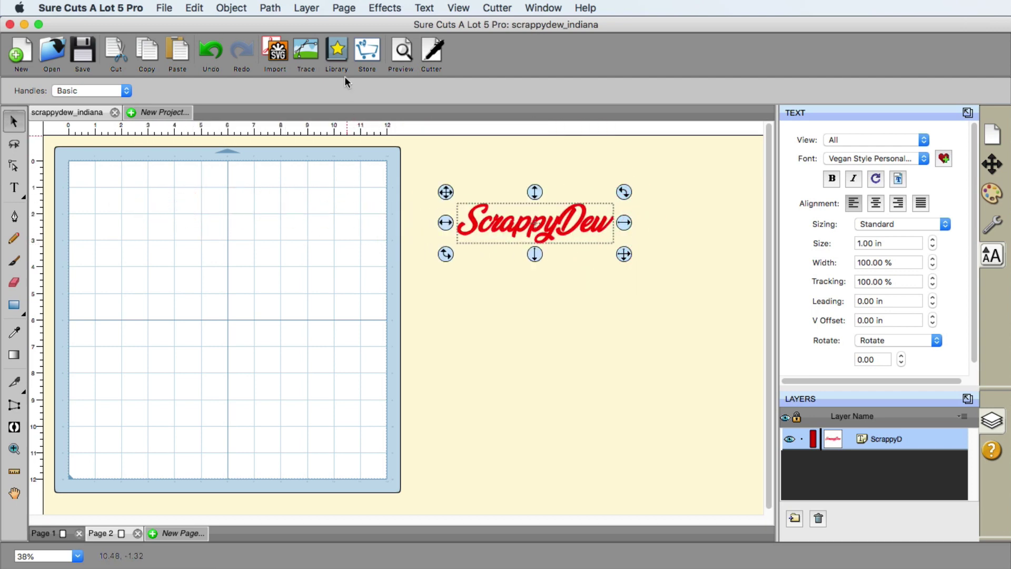
pyautogui.click(337, 53)
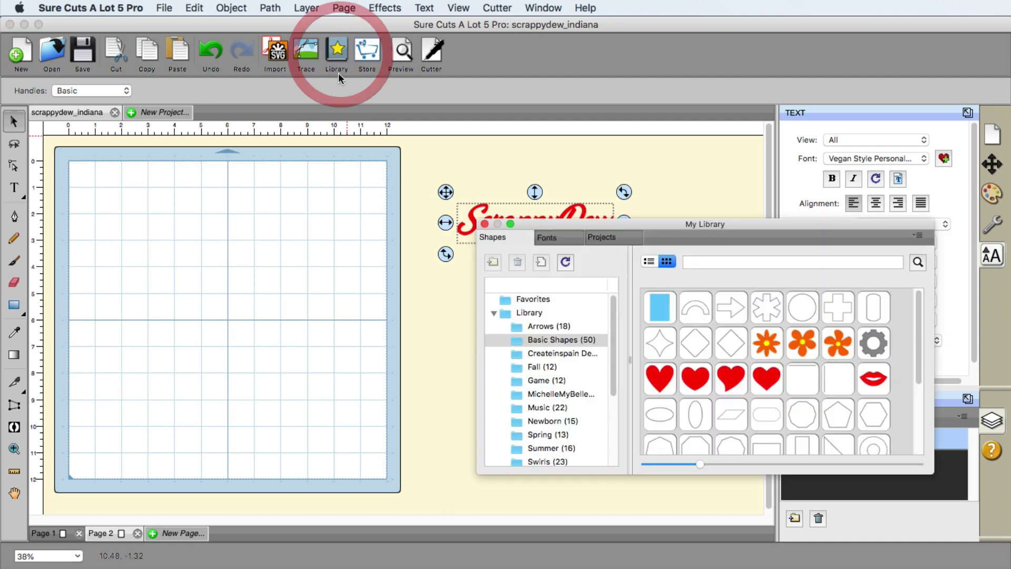
pyautogui.moveTo(658, 225); pyautogui.dragTo(538, 183)
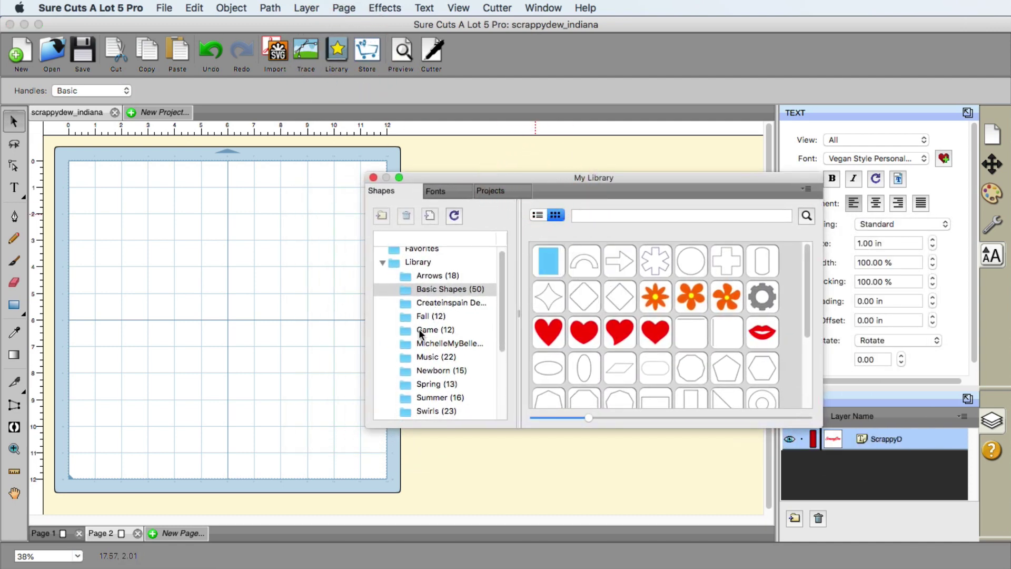
pyautogui.scroll(-5, 429, 348)
pyautogui.click(442, 393)
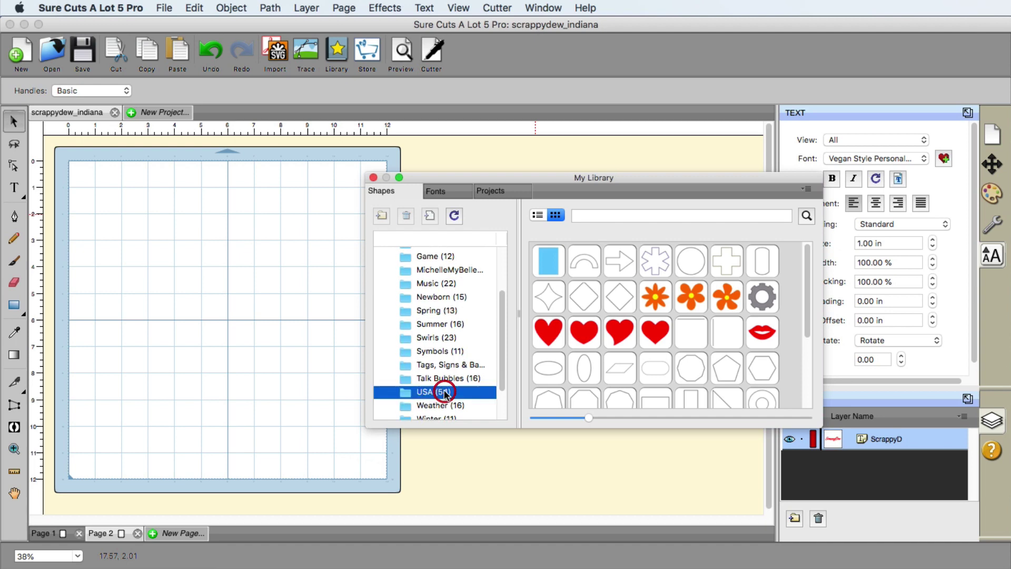
# Step: Search the library for 'indiana', add the Indiana shape, and enlarge it higher on the mat
pyautogui.click(644, 217)
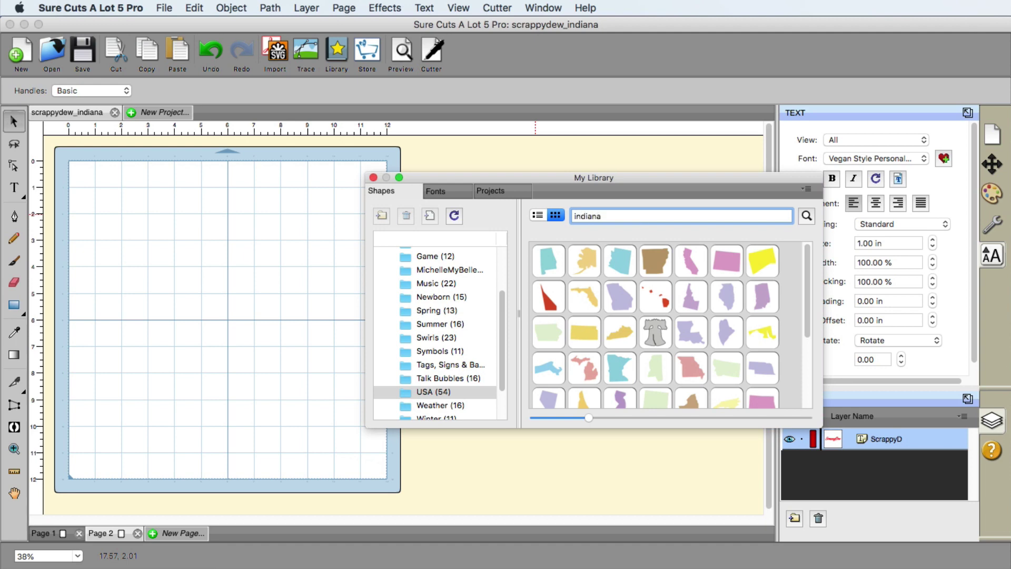
pyautogui.press('Return')
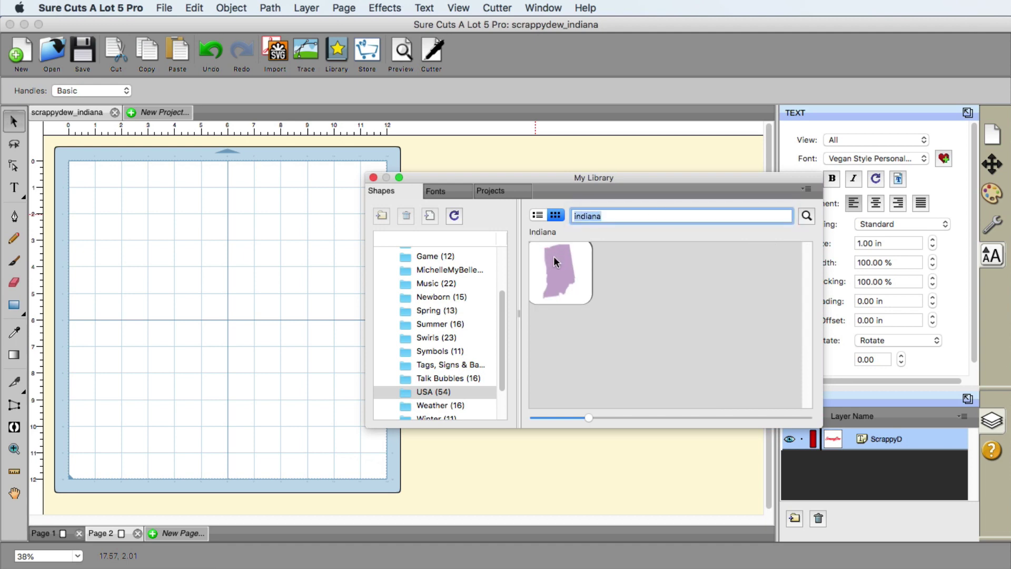
pyautogui.doubleClick(550, 258)
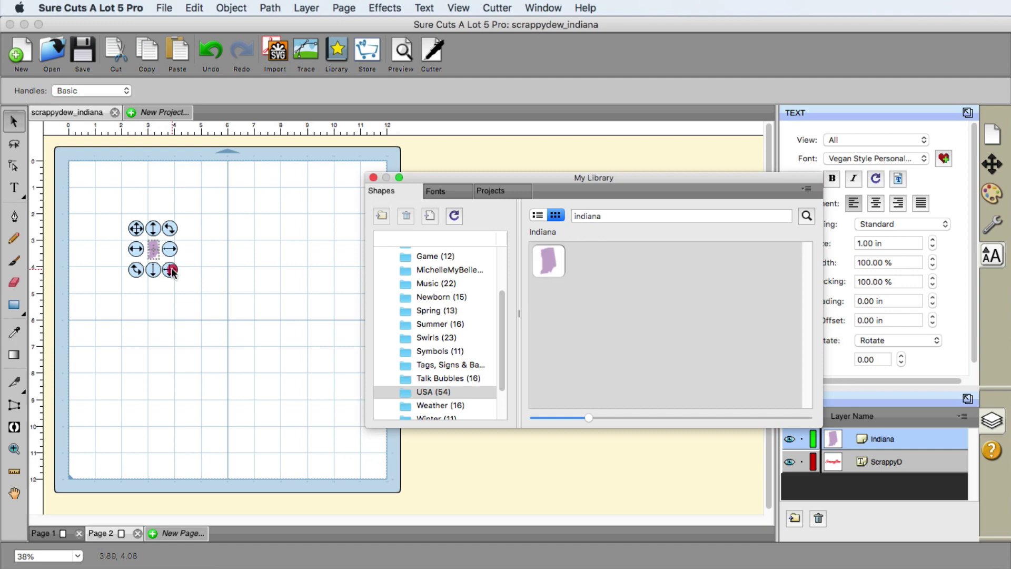
pyautogui.moveTo(168, 271); pyautogui.dragTo(317, 416)
pyautogui.moveTo(271, 390); pyautogui.dragTo(273, 344)
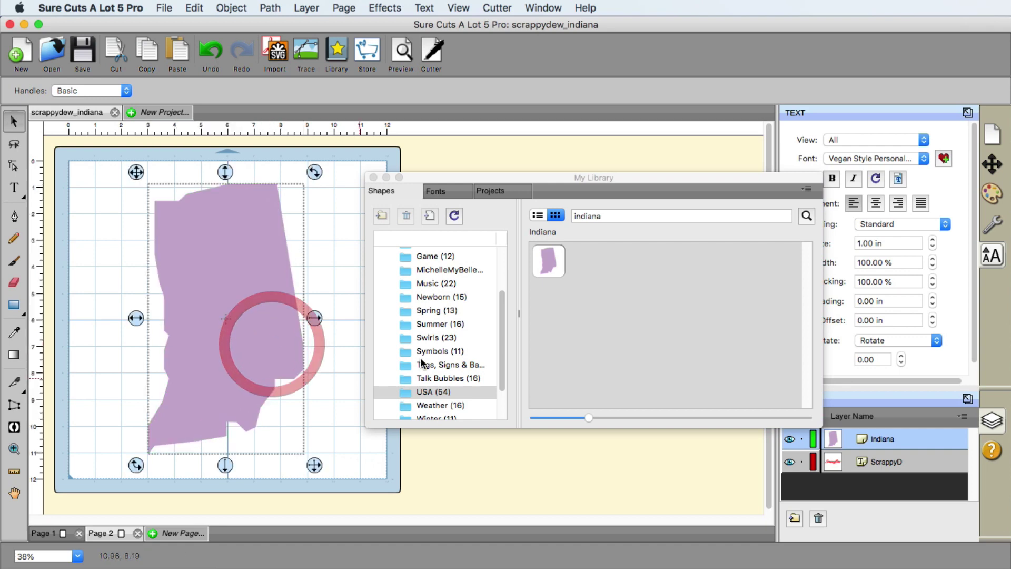
# Step: Slide ScrappyDew left over Indiana's upper edge, raise its layer above Indiana, and select both
pyautogui.click(374, 177)
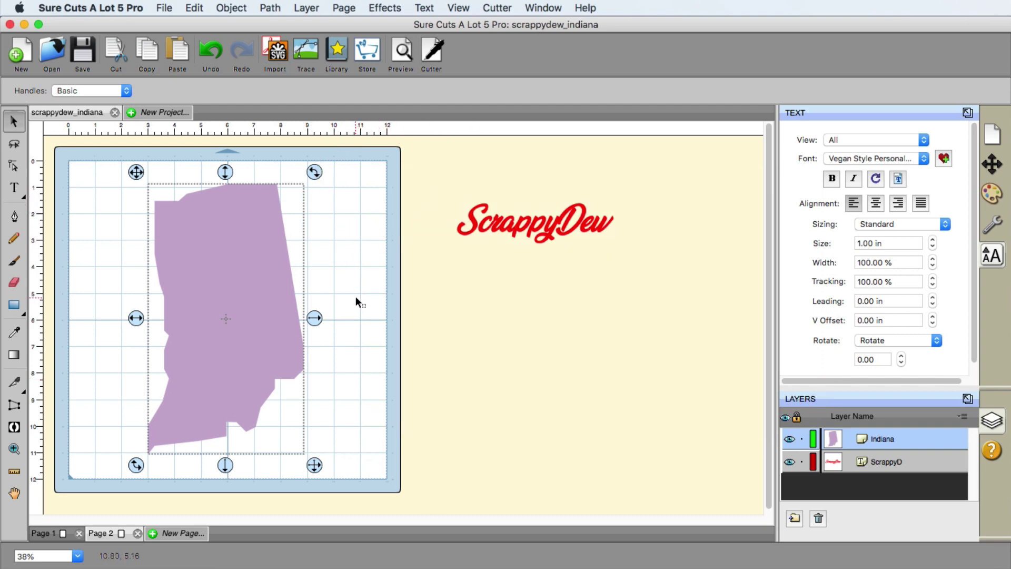
pyautogui.click(559, 232)
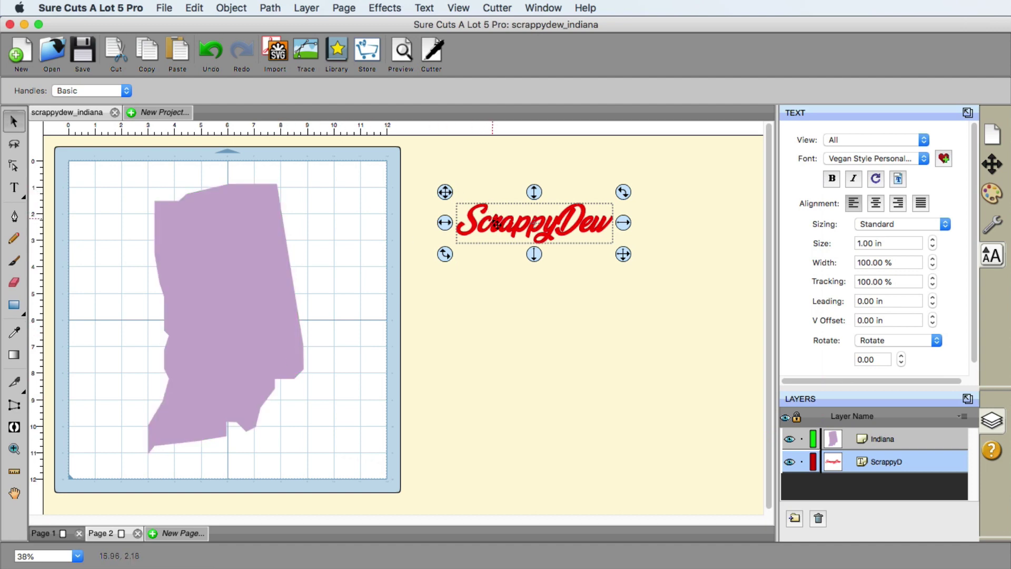
pyautogui.moveTo(492, 226); pyautogui.dragTo(374, 231)
pyautogui.moveTo(885, 463); pyautogui.dragTo(875, 433)
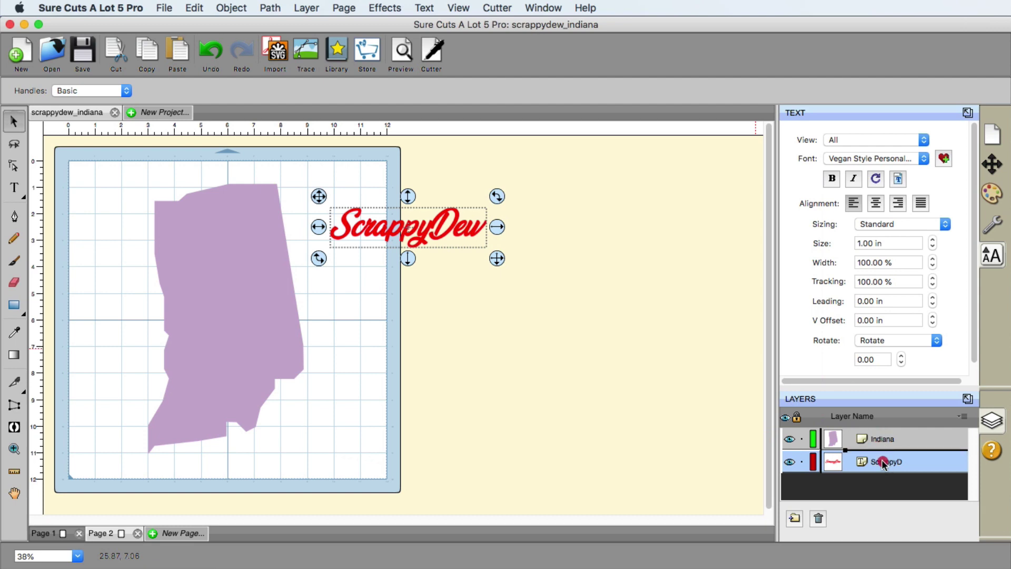
pyautogui.click(876, 428)
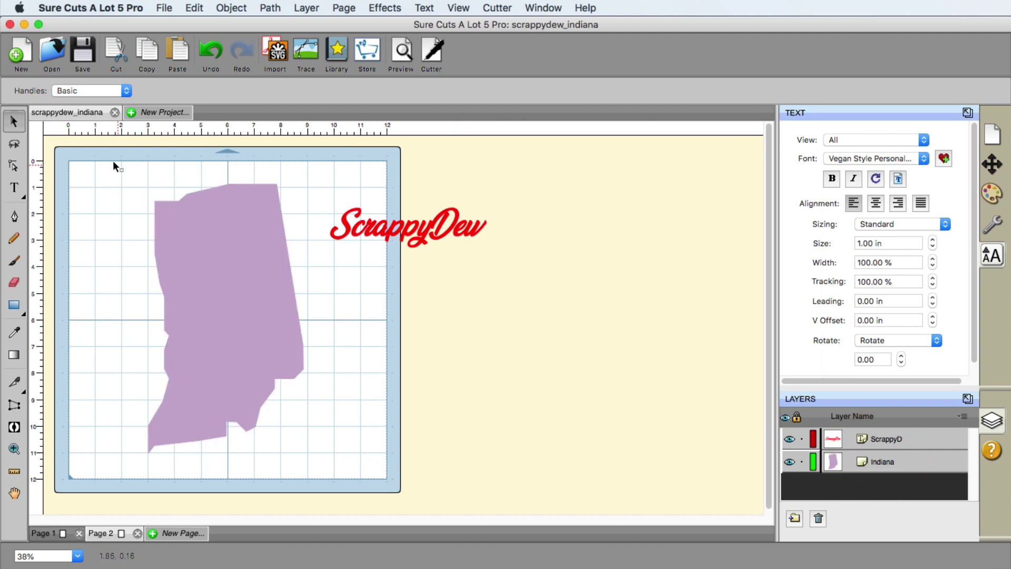
pyautogui.moveTo(113, 155); pyautogui.dragTo(523, 495)
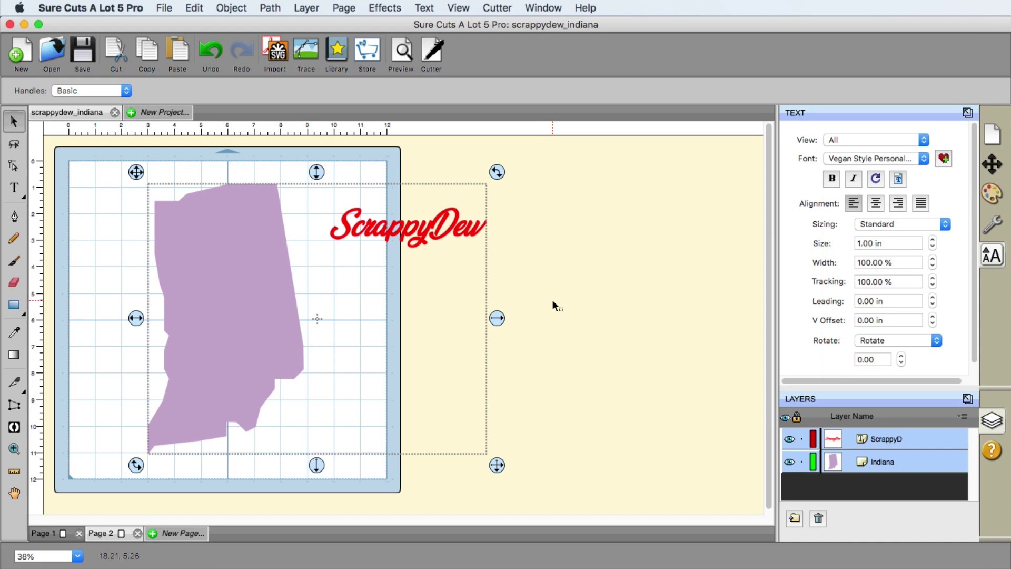
# Step: Apply Effects > Object On Path with Auto Preview and Reverse path order enabled
pyautogui.click(383, 9)
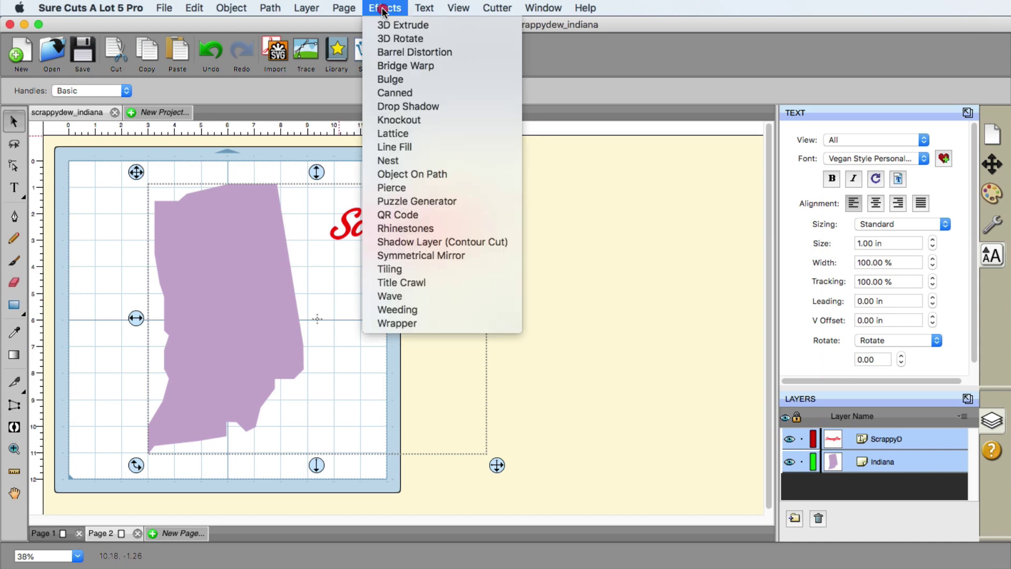
pyautogui.click(425, 174)
pyautogui.moveTo(679, 265); pyautogui.dragTo(645, 142)
pyautogui.click(502, 367)
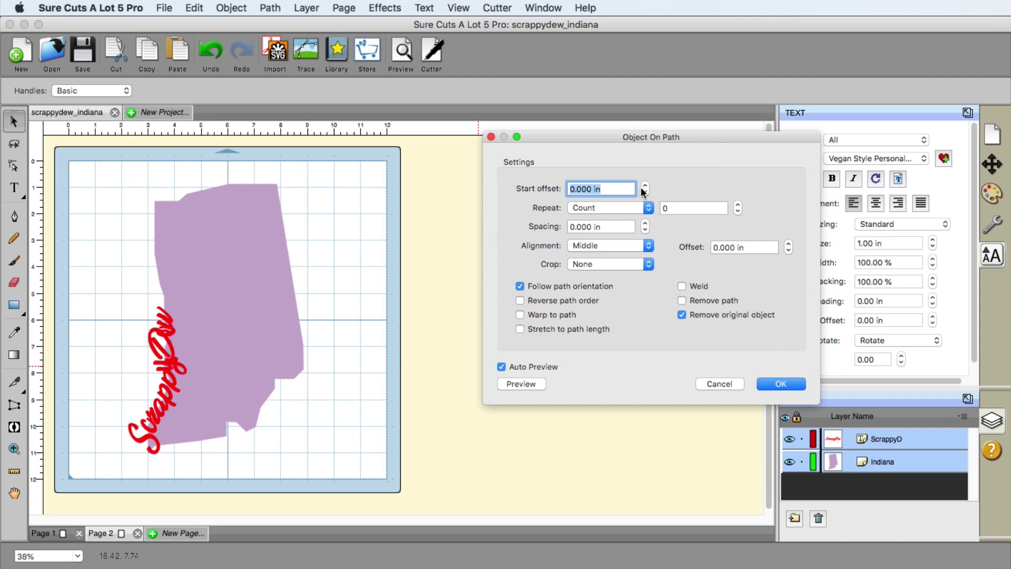
pyautogui.click(544, 302)
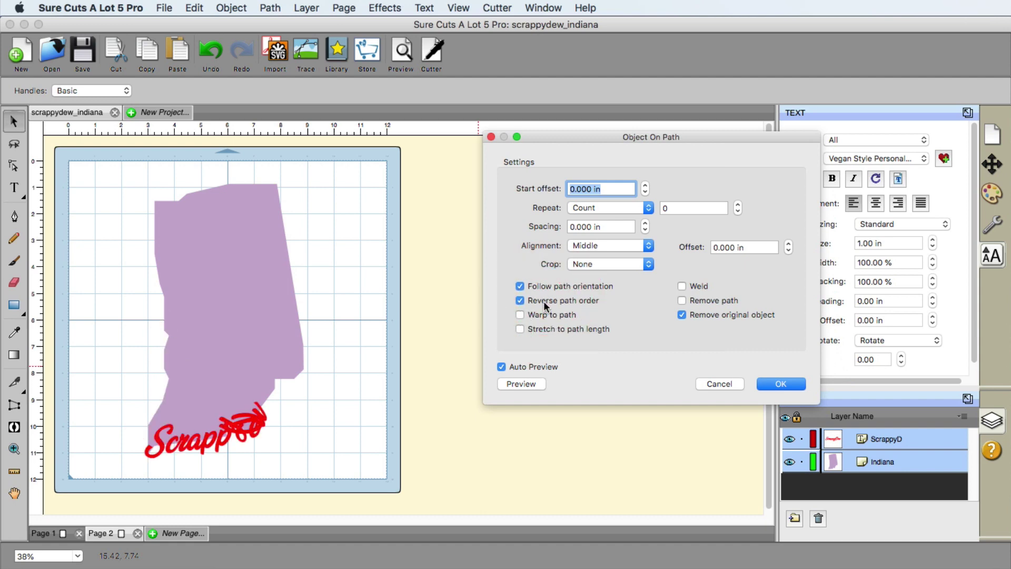
# Step: Raise the text's start offset along the path to 10
pyautogui.click(644, 186)
pyautogui.click(644, 185)
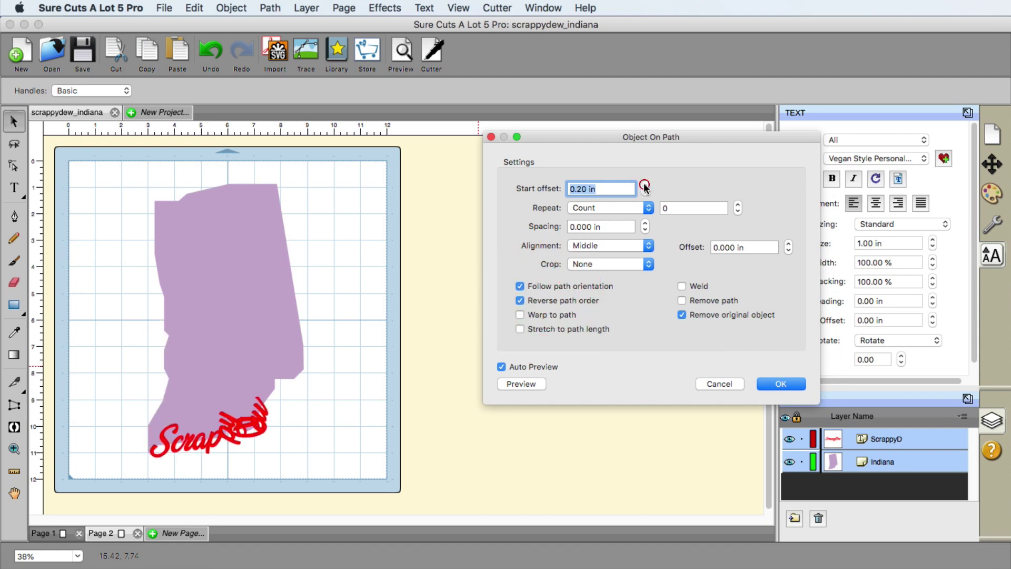
pyautogui.click(644, 186)
pyautogui.click(645, 186)
pyautogui.click(645, 186)
pyautogui.click(579, 188)
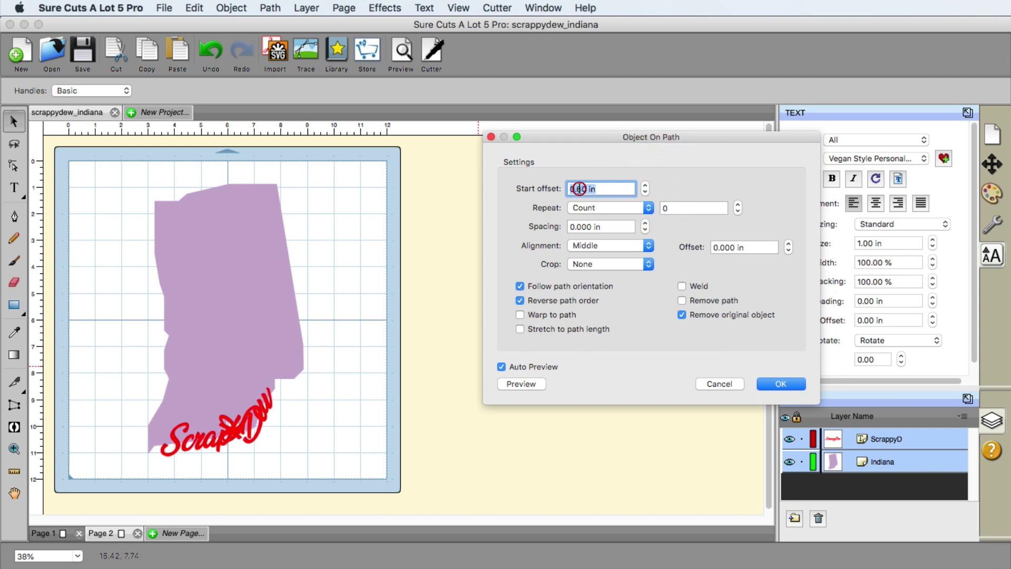
pyautogui.write('10')
pyautogui.press('Tab')
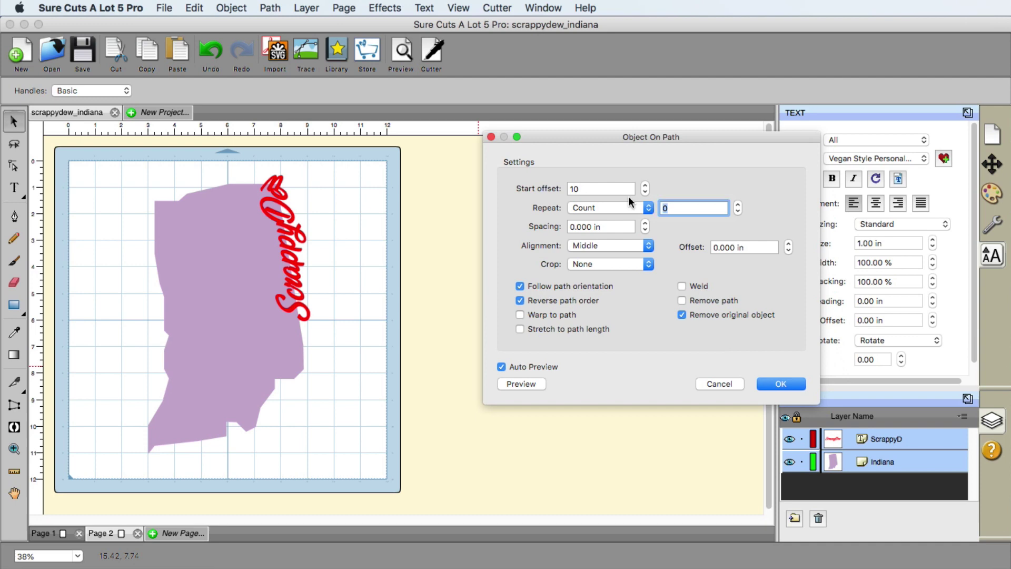
# Step: Lower the start offset to 8.85 in along Indiana's right edge and apply the effect
pyautogui.click(645, 192)
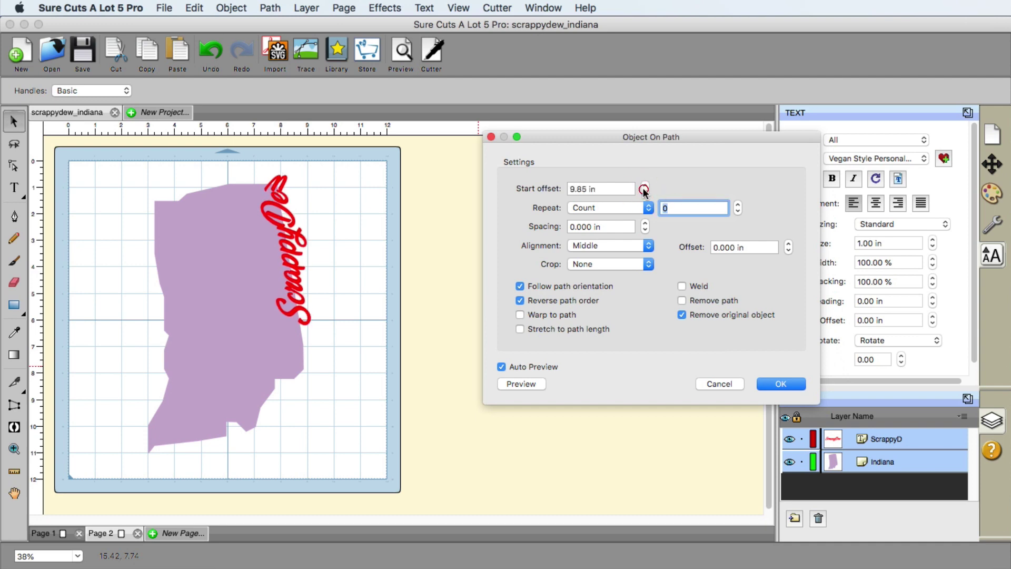
pyautogui.click(645, 191)
pyautogui.click(645, 193)
pyautogui.click(645, 193)
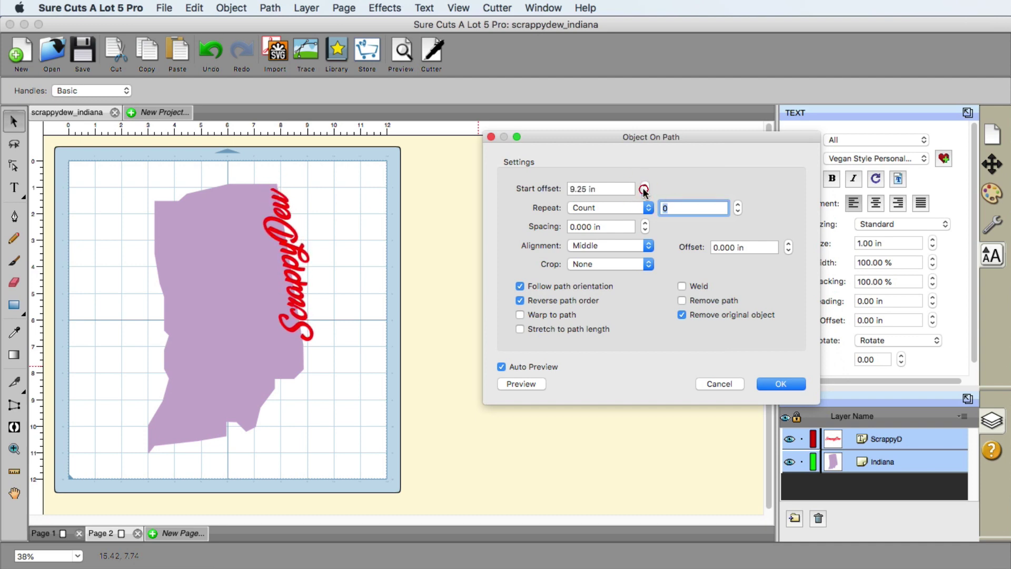
pyautogui.click(645, 193)
pyautogui.click(644, 193)
pyautogui.click(645, 192)
pyautogui.click(645, 193)
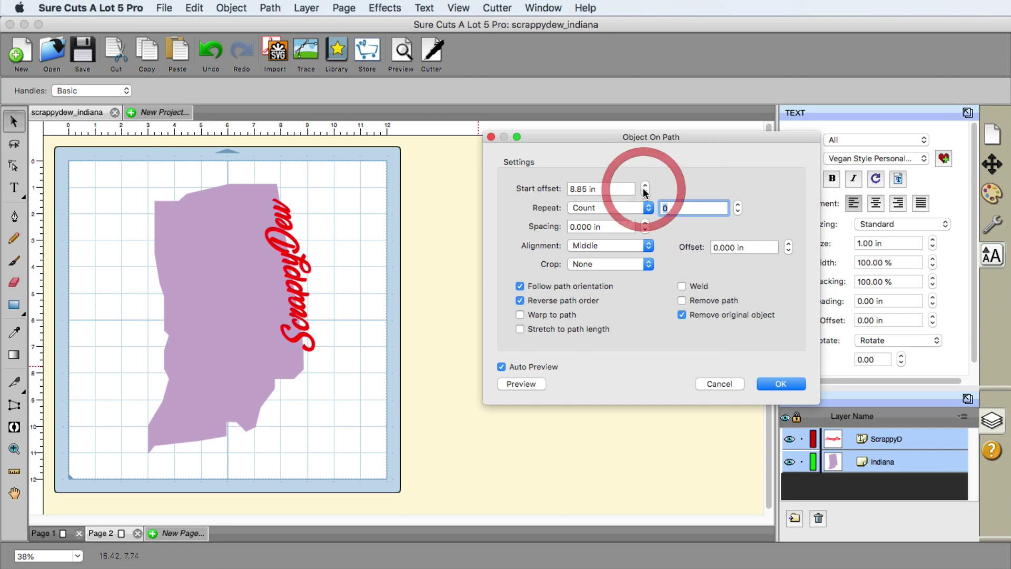
pyautogui.click(645, 192)
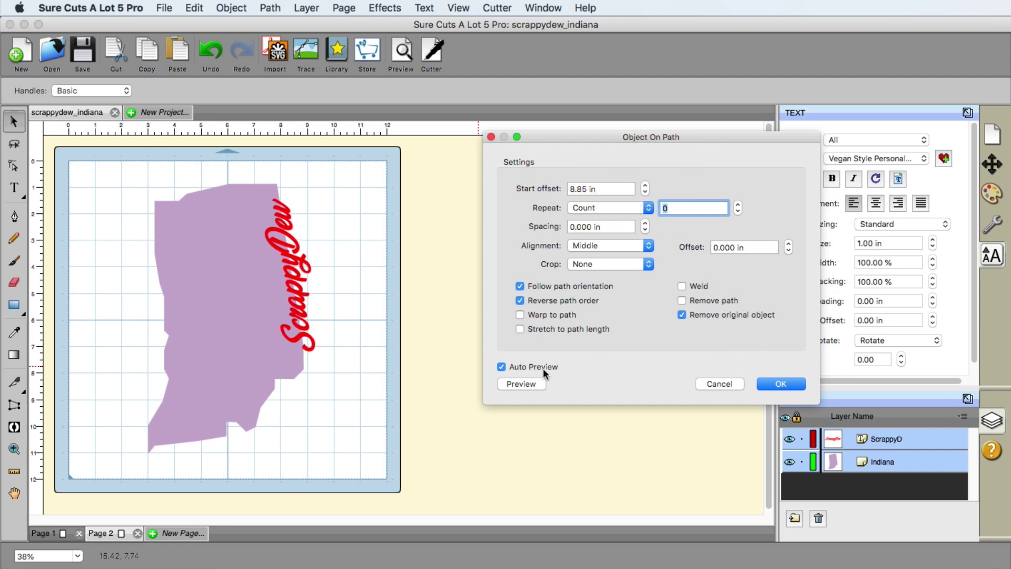
pyautogui.click(792, 385)
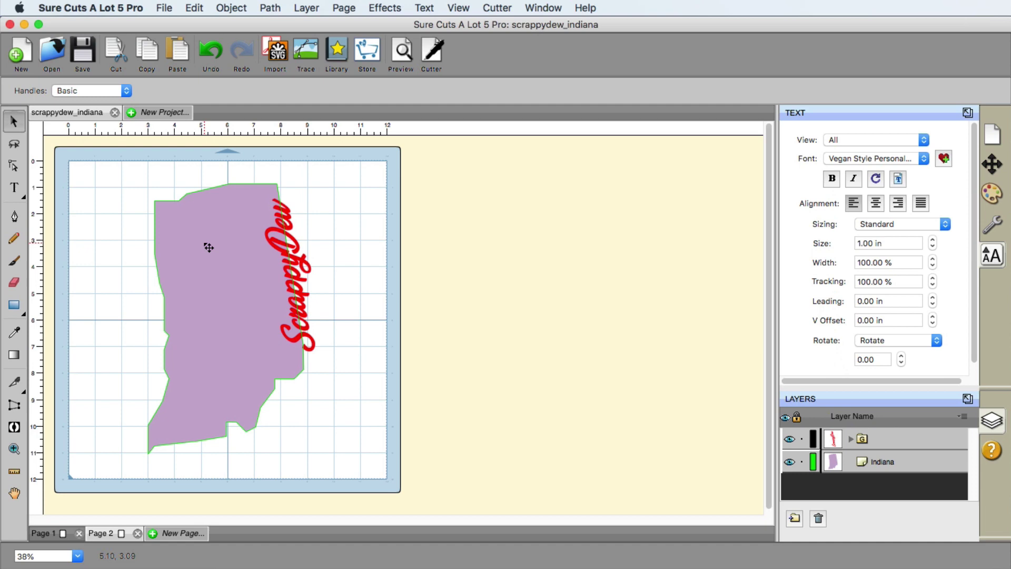
# Step: Hide Indiana, select ScrappyDew's nested letter group, and weld it with Path > Union
pyautogui.click(789, 464)
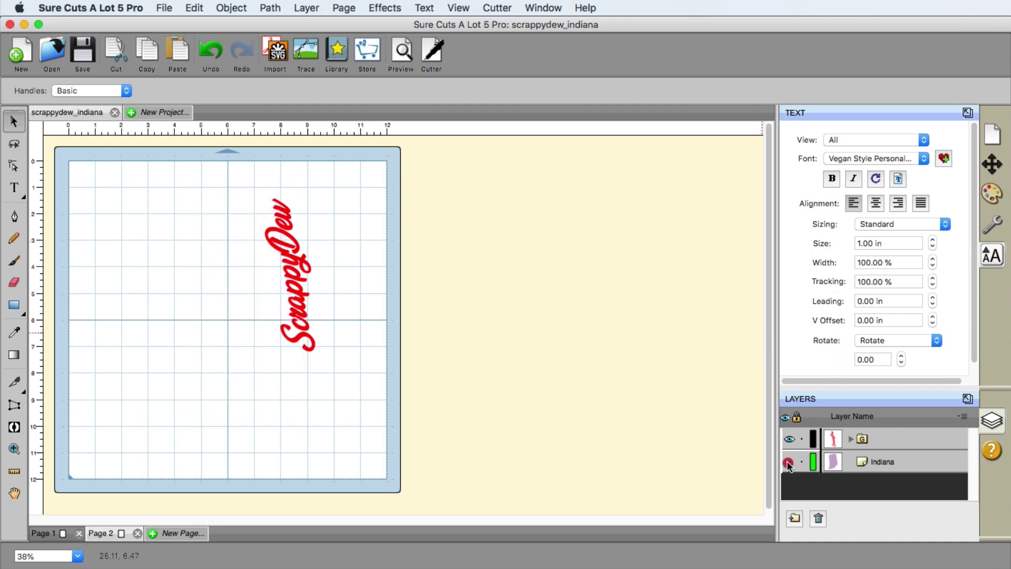
pyautogui.click(271, 222)
pyautogui.moveTo(237, 179); pyautogui.dragTo(350, 400)
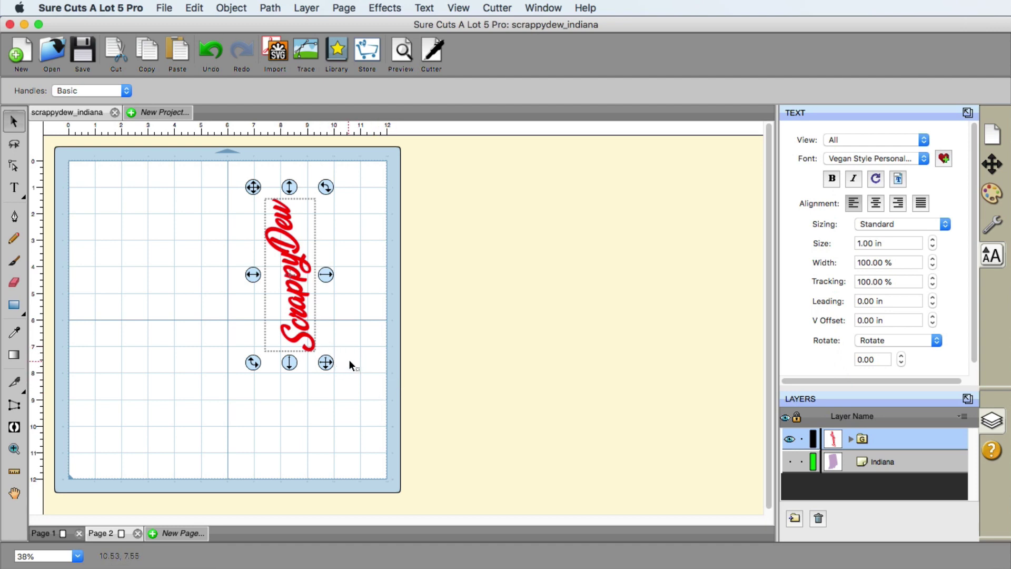
pyautogui.click(275, 8)
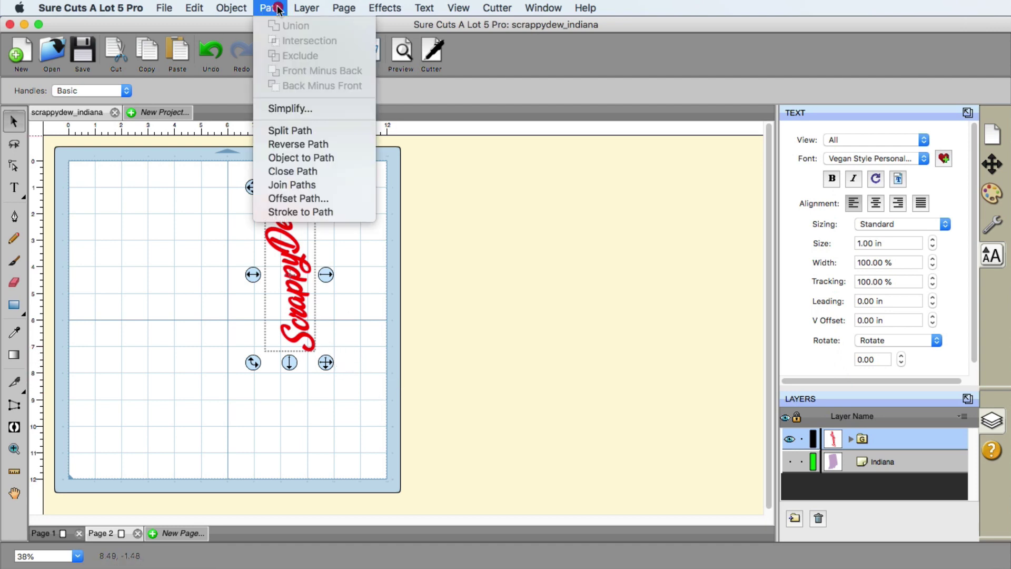
pyautogui.press('Escape')
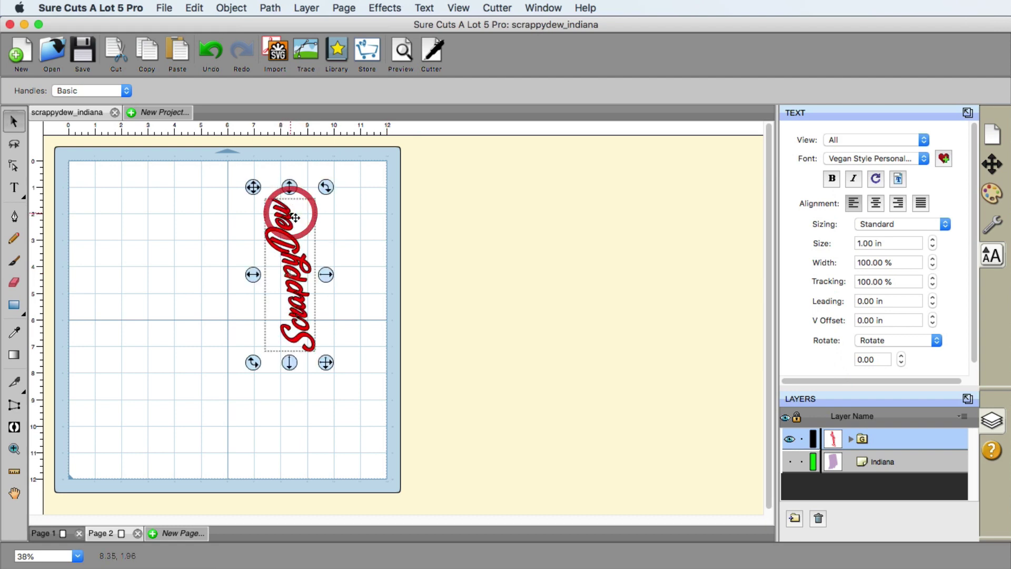
pyautogui.click(851, 440)
pyautogui.click(887, 462)
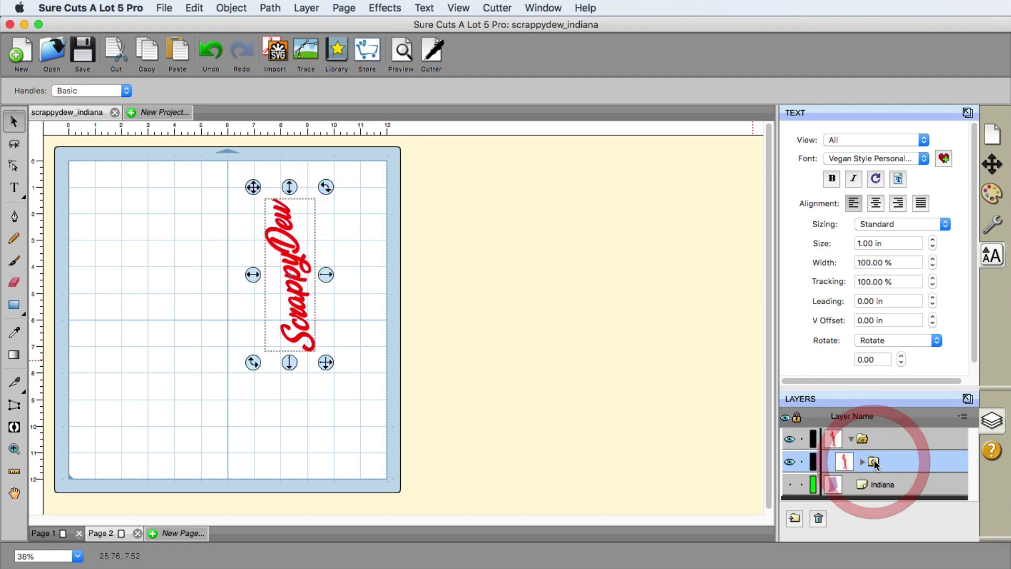
pyautogui.click(271, 7)
pyautogui.click(283, 27)
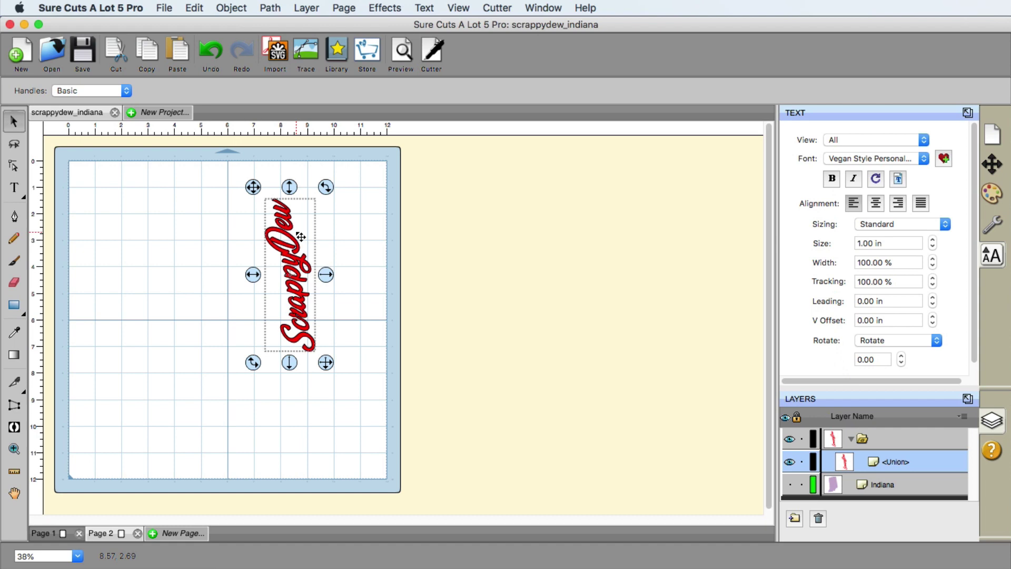
# Step: Preview the cut lines with nodes hidden, then close the preview
pyautogui.click(401, 53)
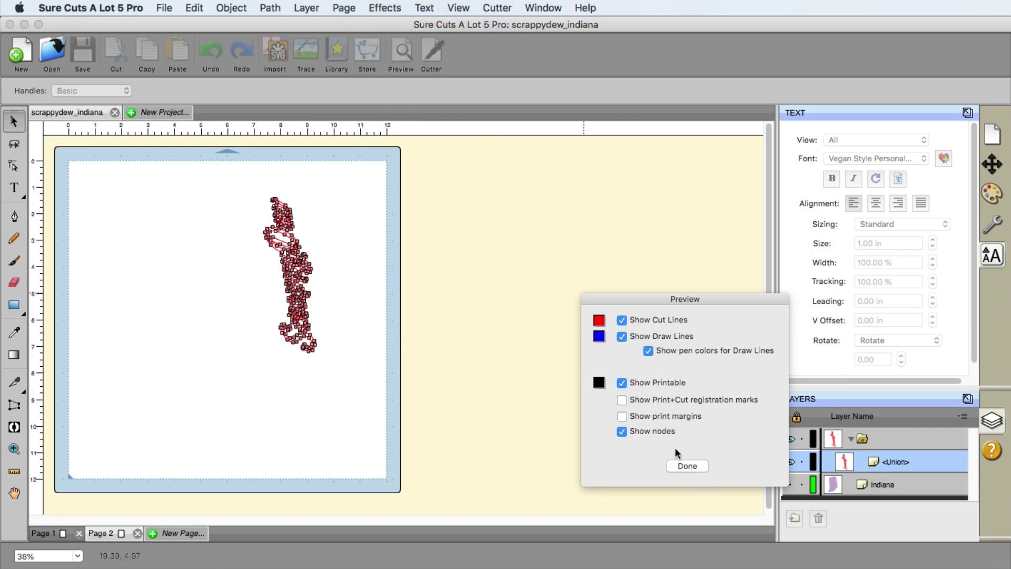
pyautogui.click(622, 432)
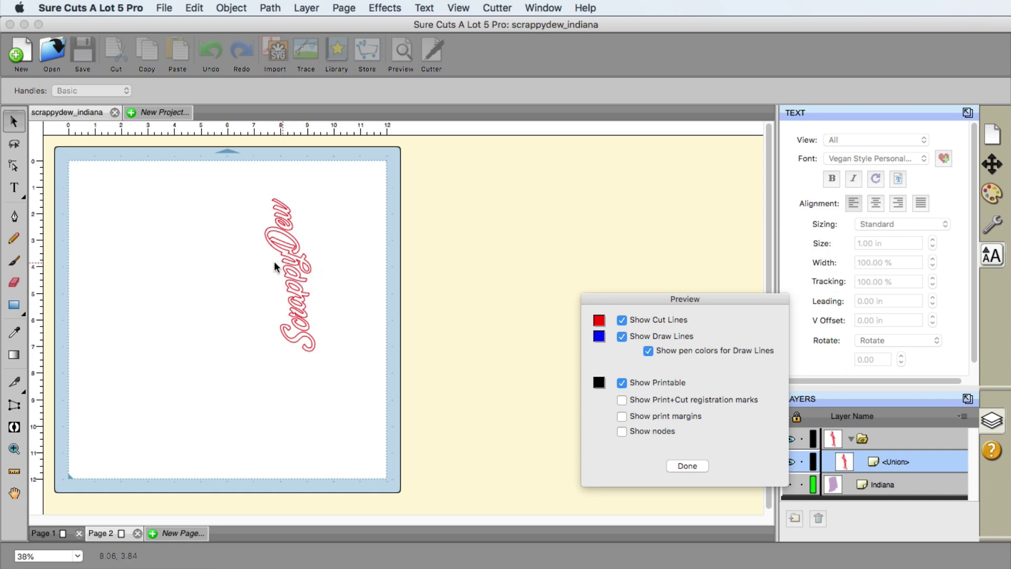
pyautogui.click(687, 465)
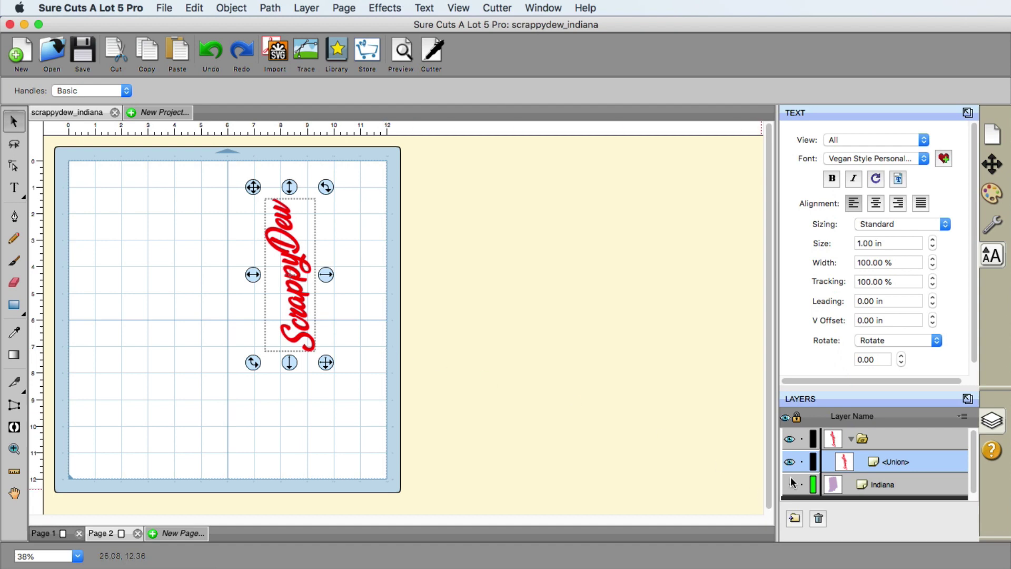
# Step: Check Page 1, return to Page 2, and make the Indiana shape visible again
pyautogui.click(64, 534)
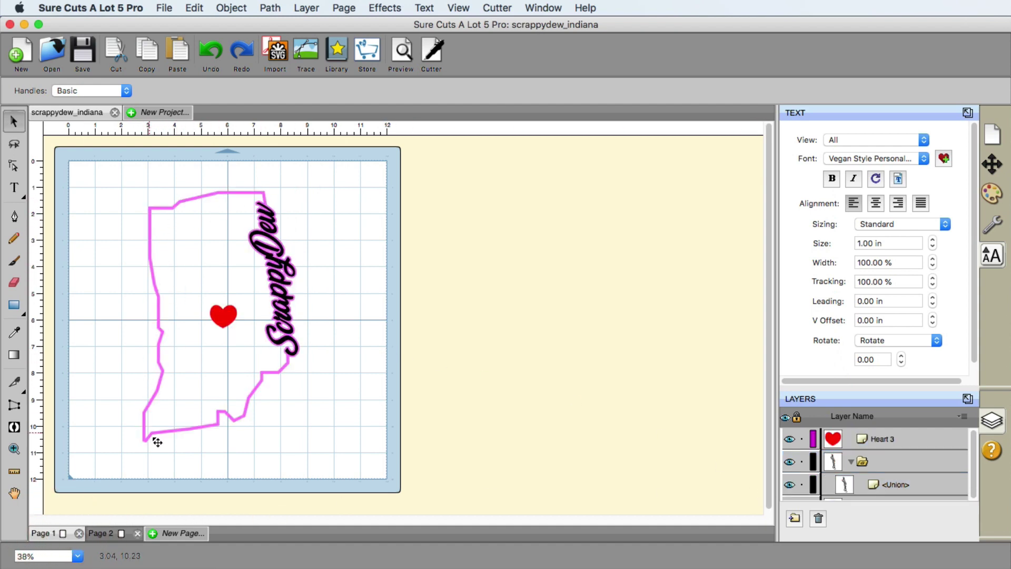
pyautogui.click(117, 534)
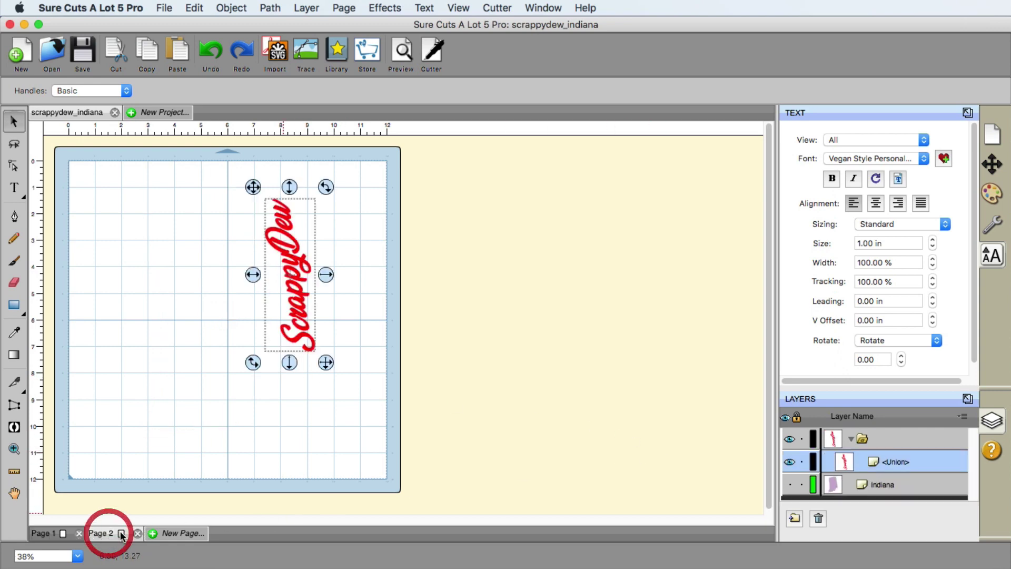
pyautogui.click(790, 484)
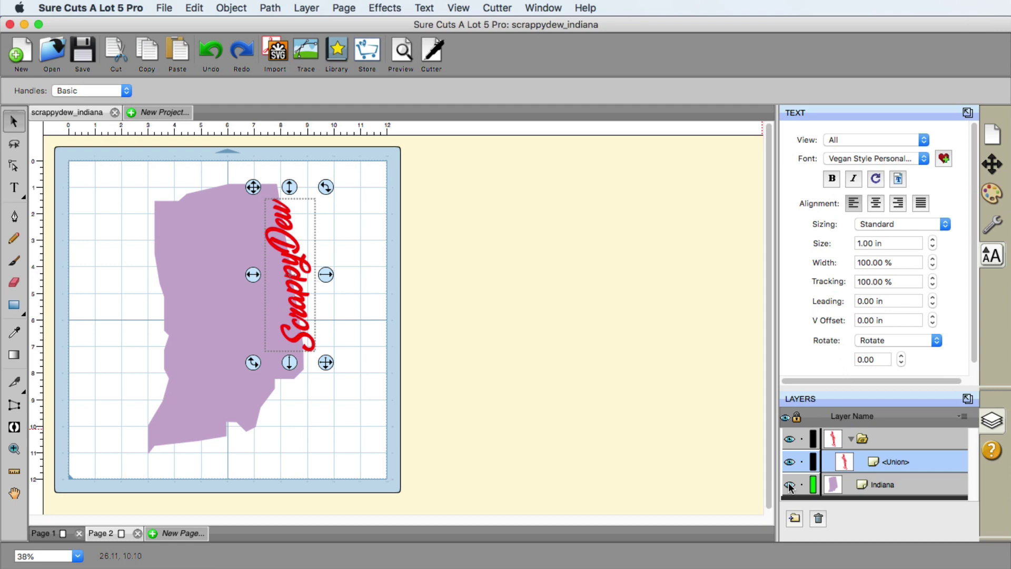
pyautogui.click(366, 184)
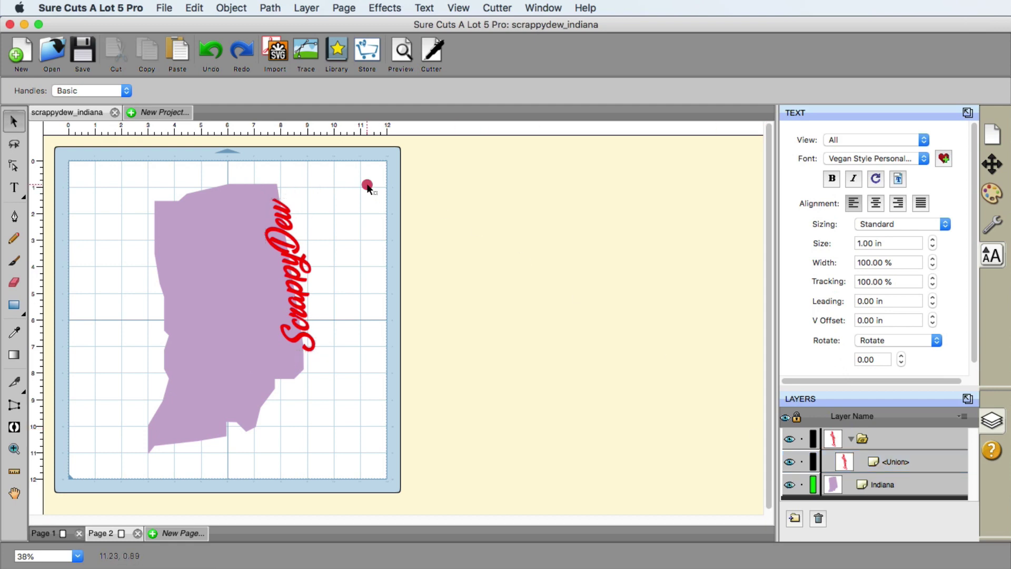
# Step: Add a 0.150 in Shadow Layer contour around the Indiana shape
pyautogui.click(169, 218)
pyautogui.click(271, 7)
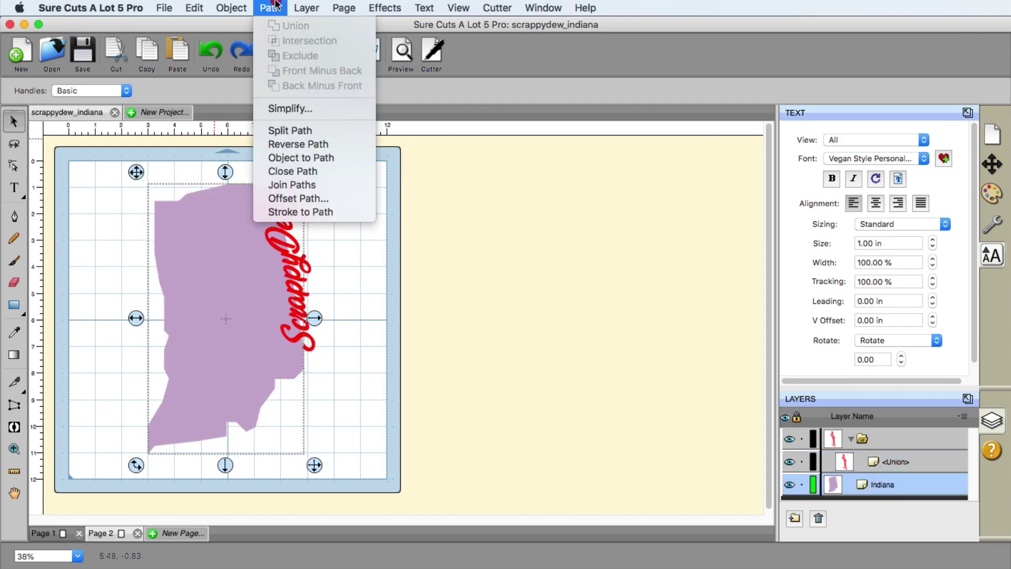
pyautogui.click(271, 7)
pyautogui.click(458, 7)
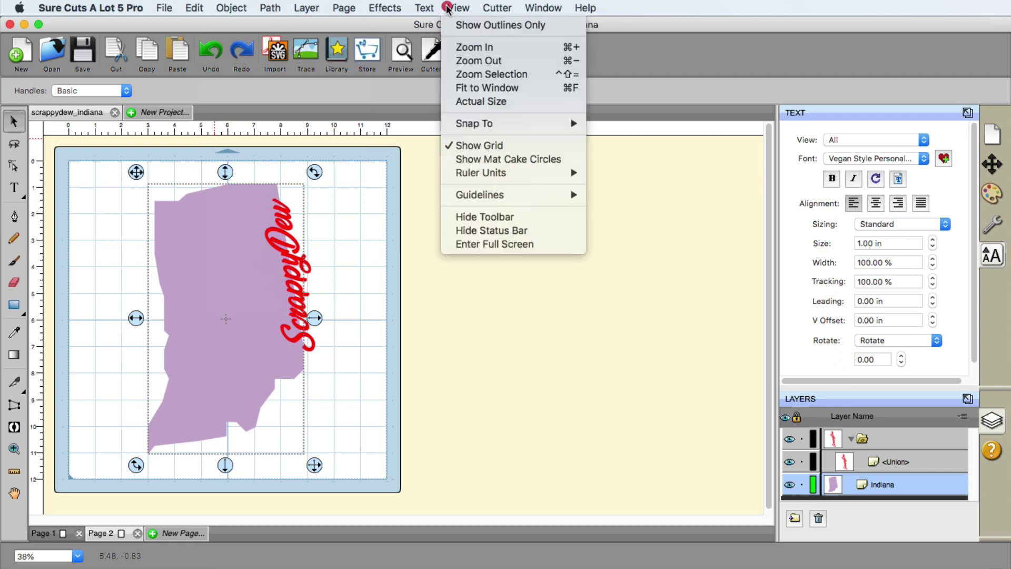
pyautogui.moveTo(381, 8)
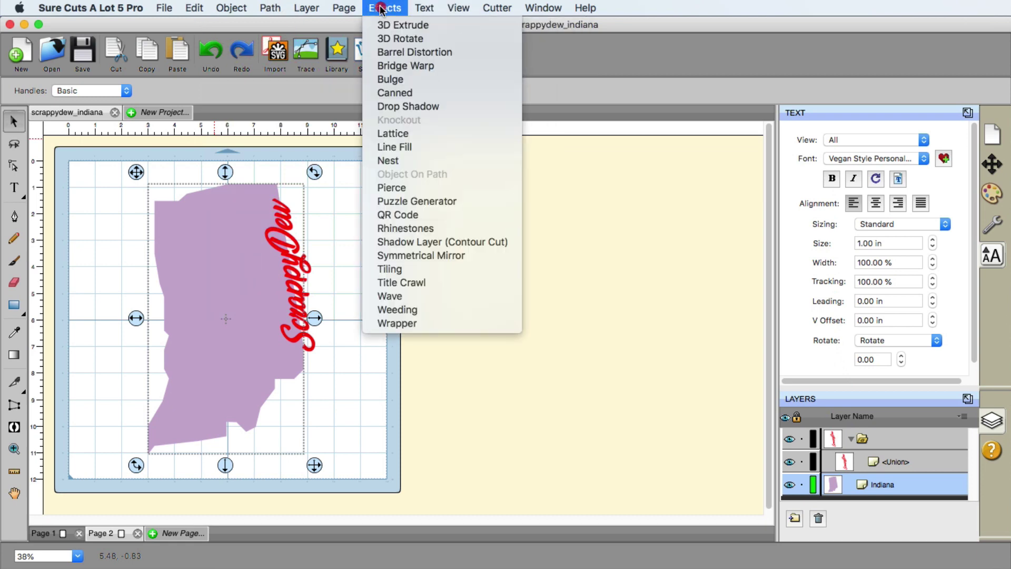
pyautogui.click(445, 243)
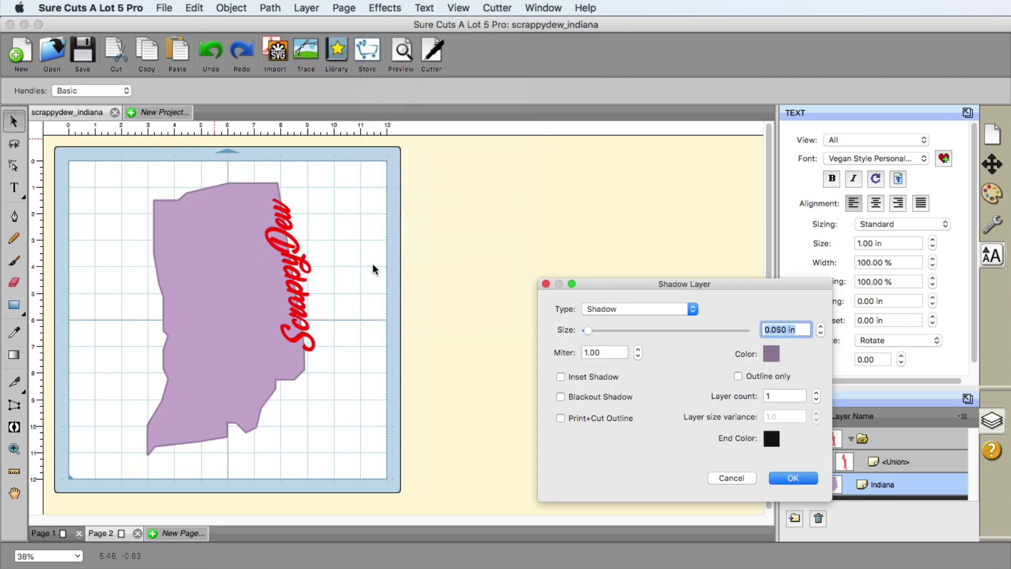
pyautogui.click(821, 327)
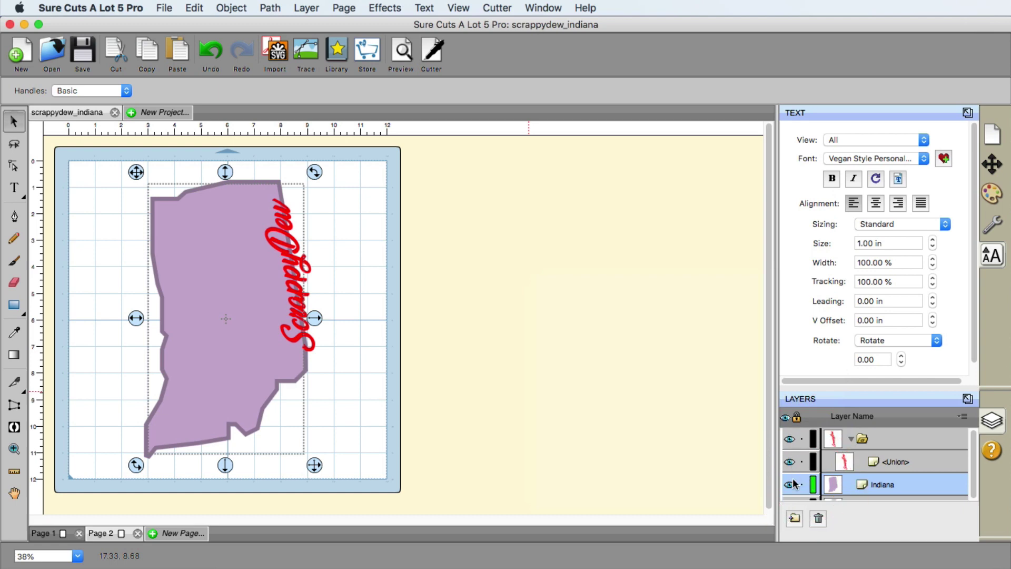
# Step: Select the Shadow Layer and Indiana together and merge them with Object > Merge
pyautogui.scroll(-1, 868, 485)
pyautogui.click(887, 483)
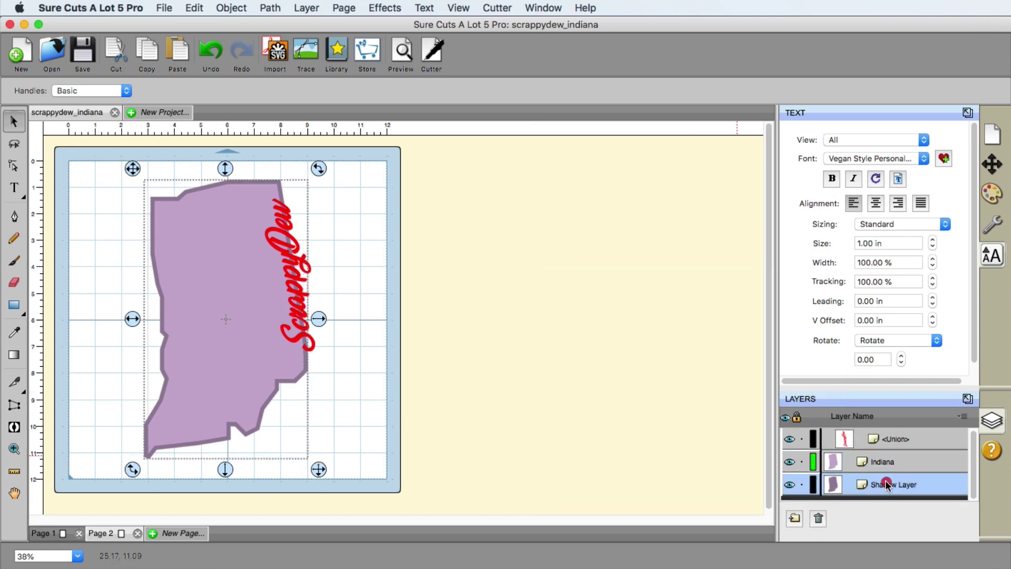
pyautogui.keyDown('shift'); pyautogui.click(879, 463); pyautogui.keyUp('shift')
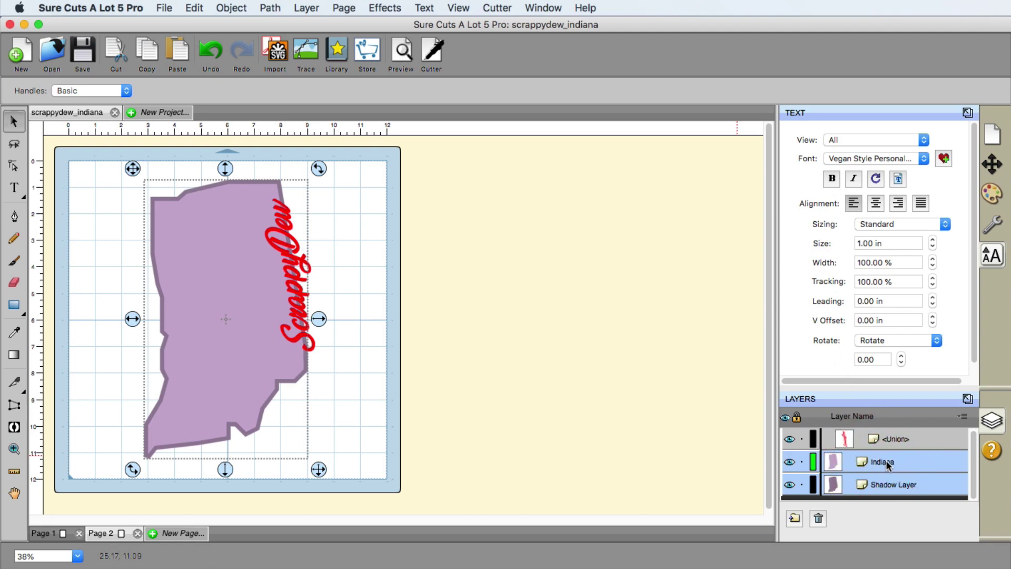
pyautogui.click(230, 7)
pyautogui.click(252, 138)
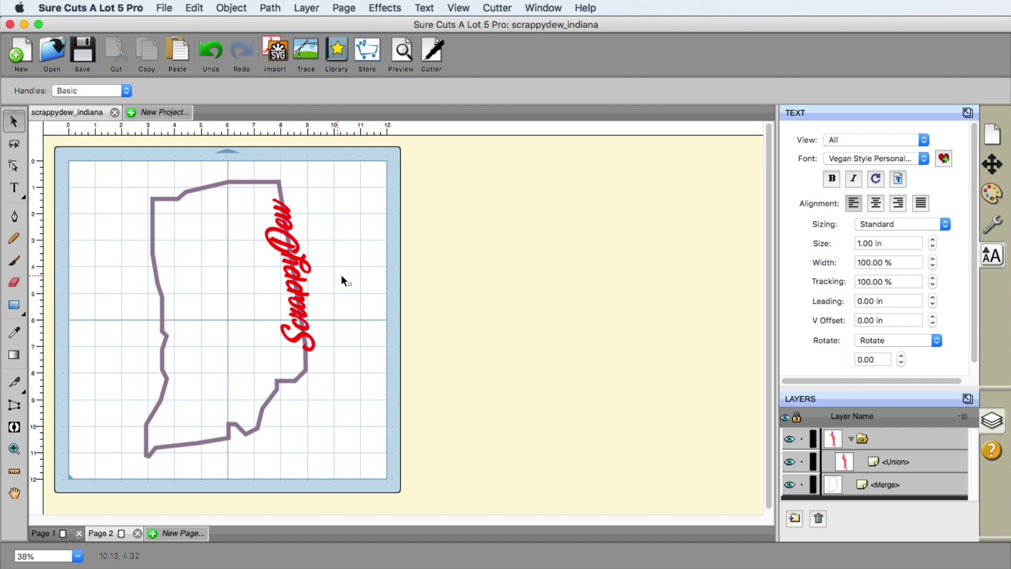
# Step: Hide the black ScrappyDew text layer on Page 1, then return to Page 2
pyautogui.click(46, 533)
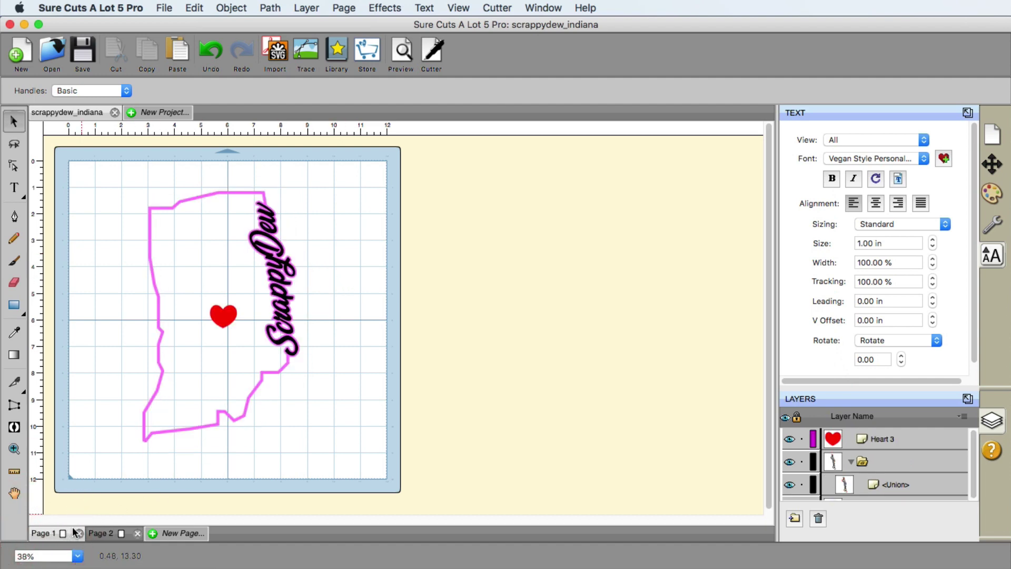
pyautogui.click(106, 531)
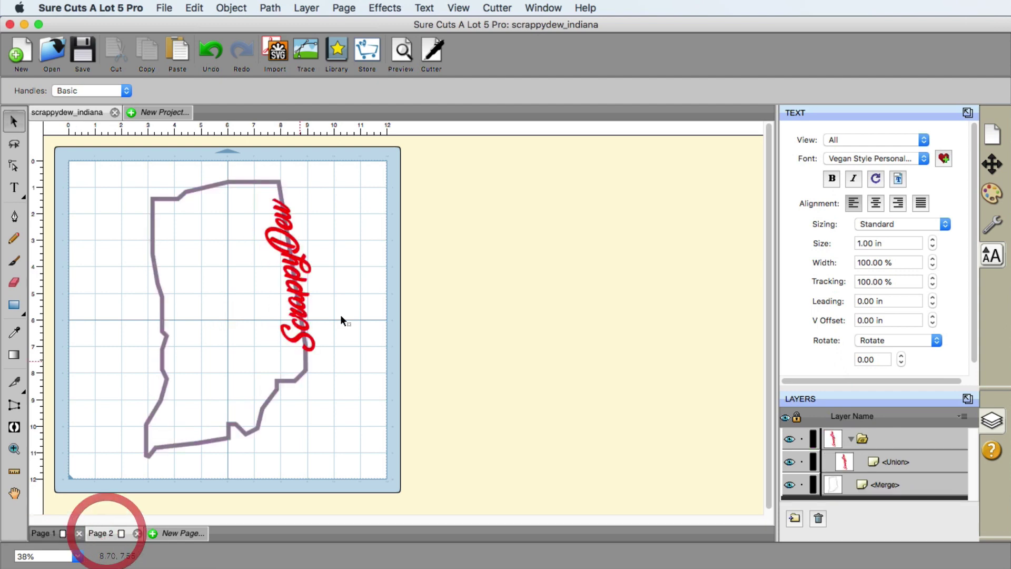
pyautogui.click(62, 532)
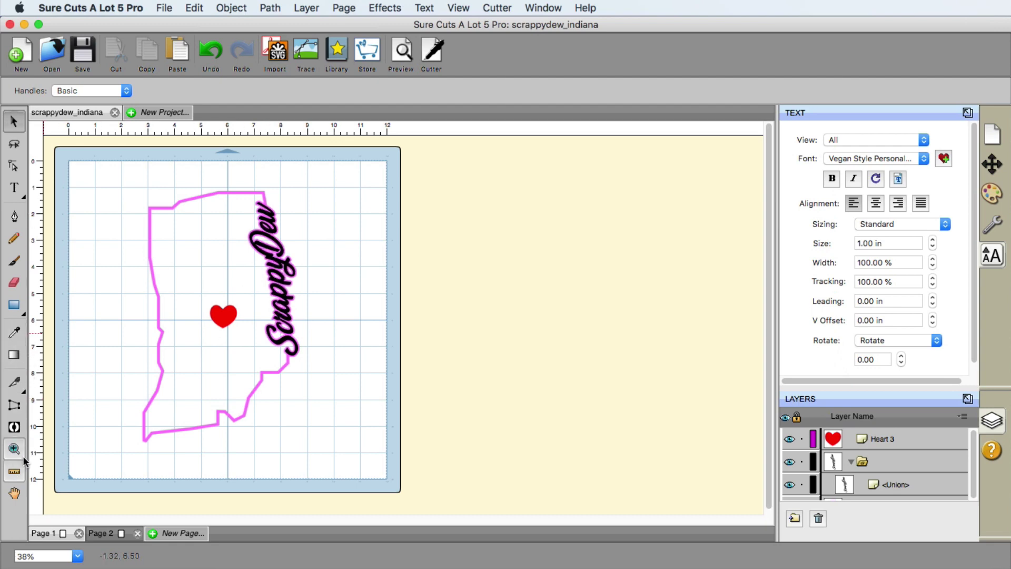
pyautogui.click(789, 462)
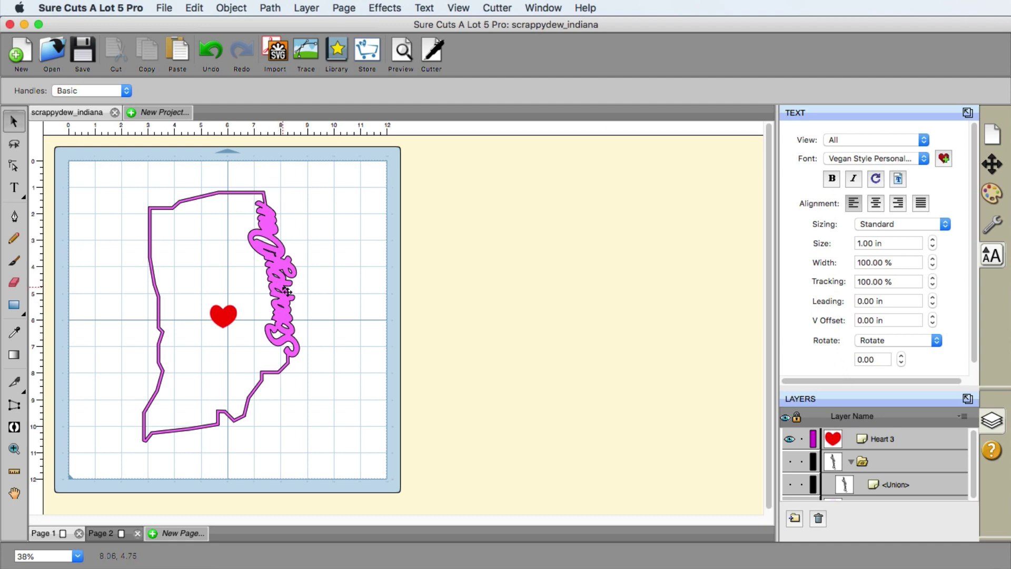
pyautogui.click(101, 533)
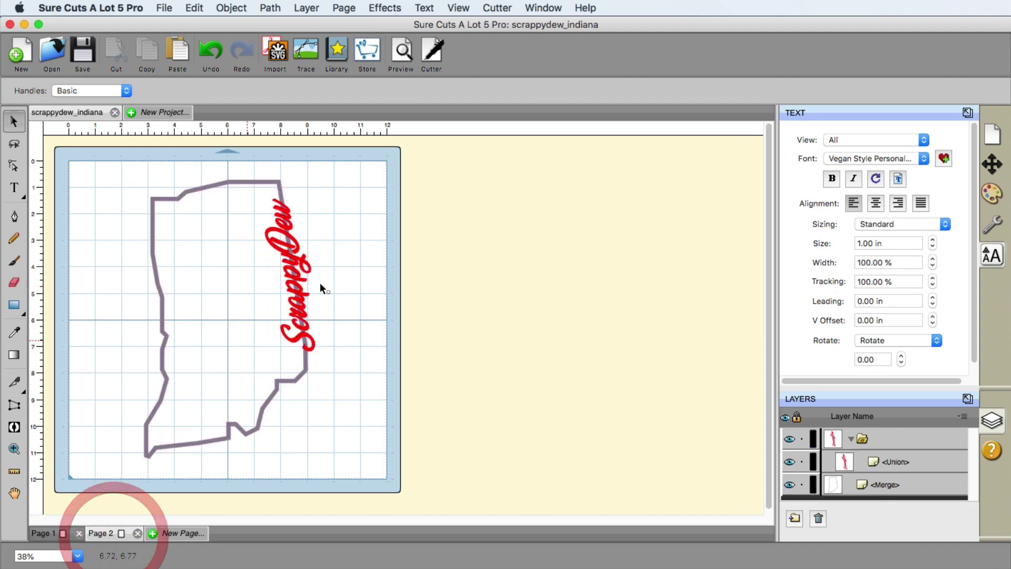
# Step: Add a magenta shadow layer around the red ScrappyDew text
pyautogui.click(318, 344)
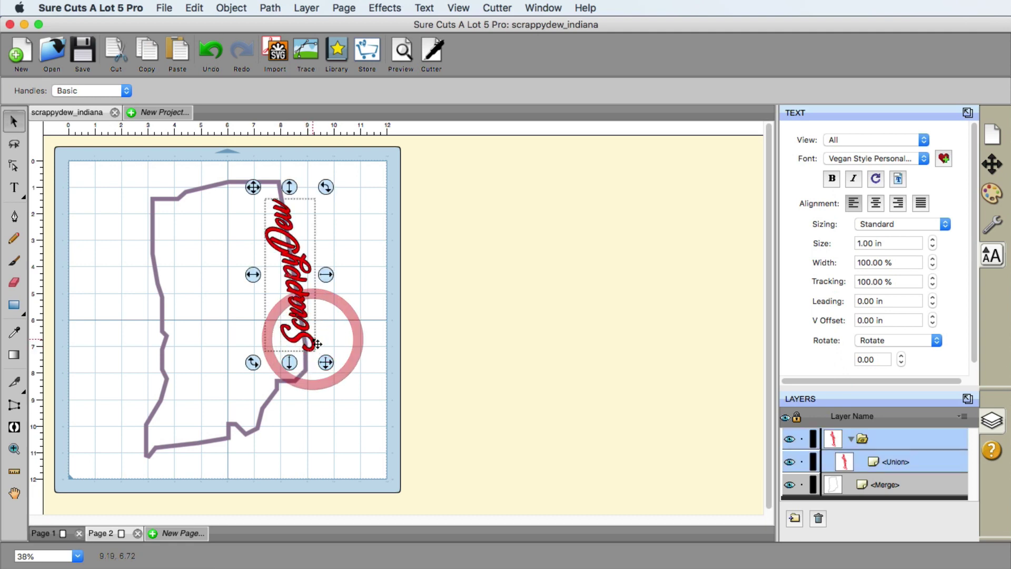
pyautogui.click(390, 8)
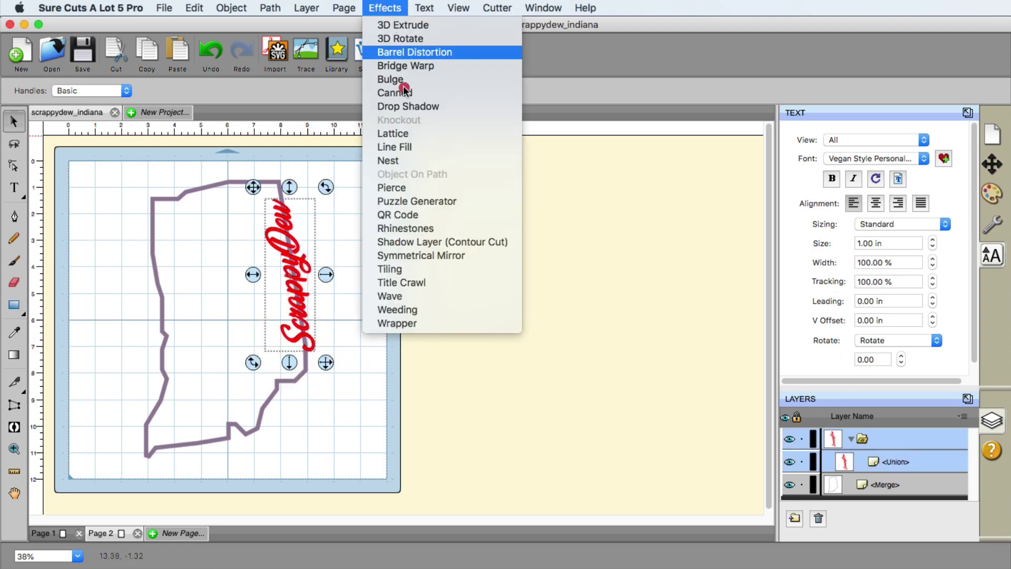
pyautogui.click(447, 240)
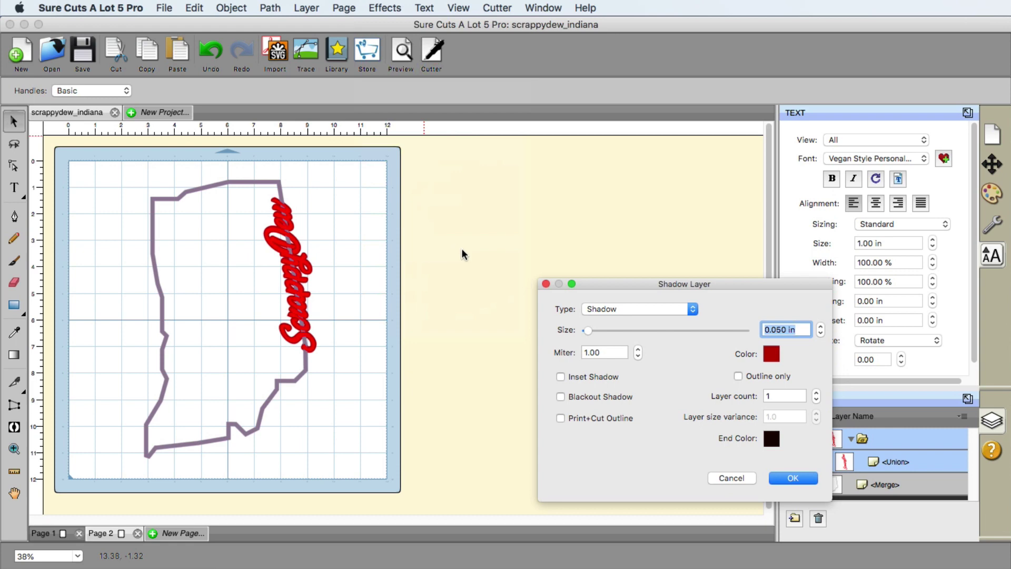
pyautogui.click(772, 354)
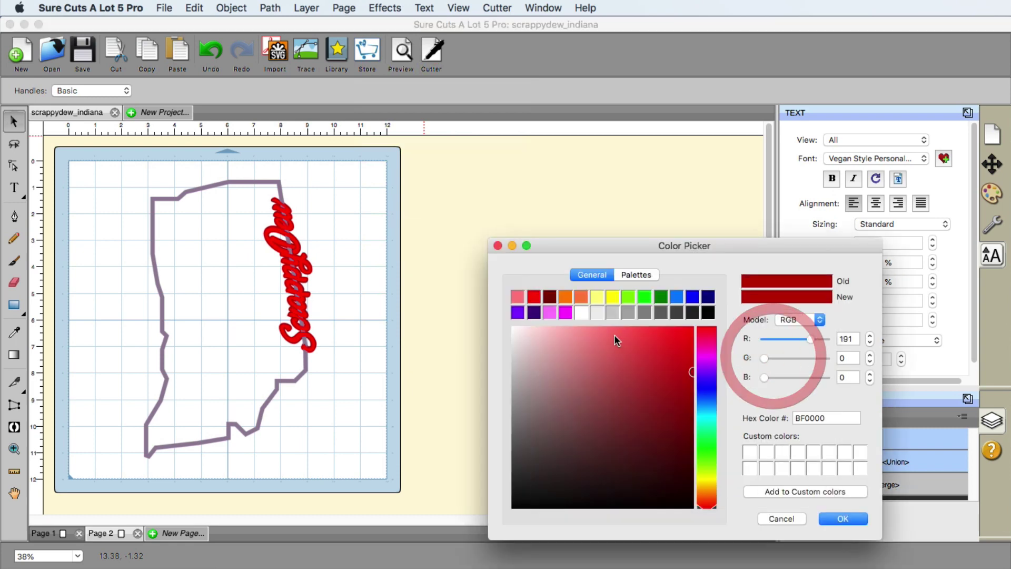
pyautogui.click(562, 313)
pyautogui.click(843, 520)
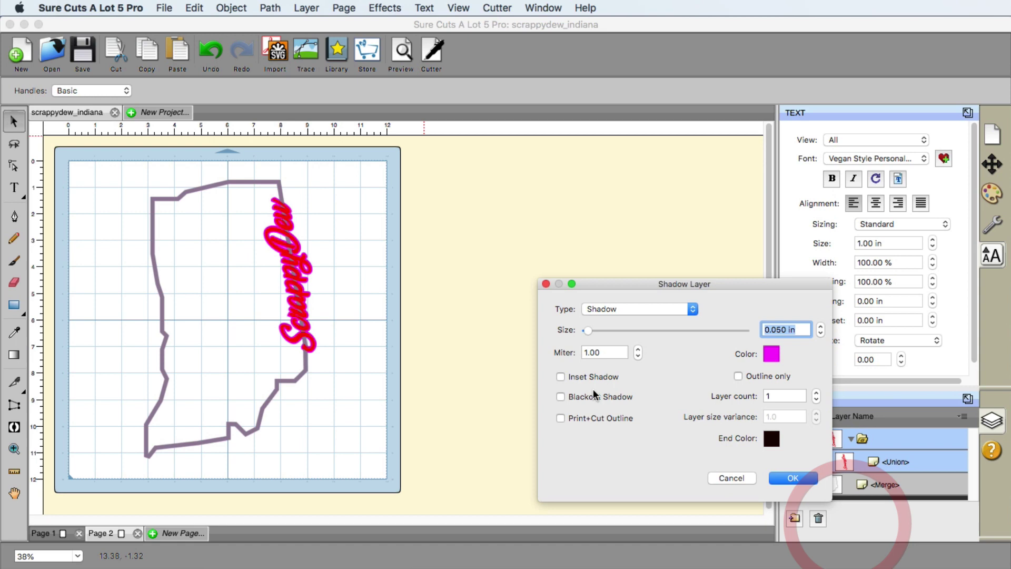
# Step: Set the shadow size to 0.100 in and accept the shadow settings
pyautogui.click(820, 326)
pyautogui.click(820, 333)
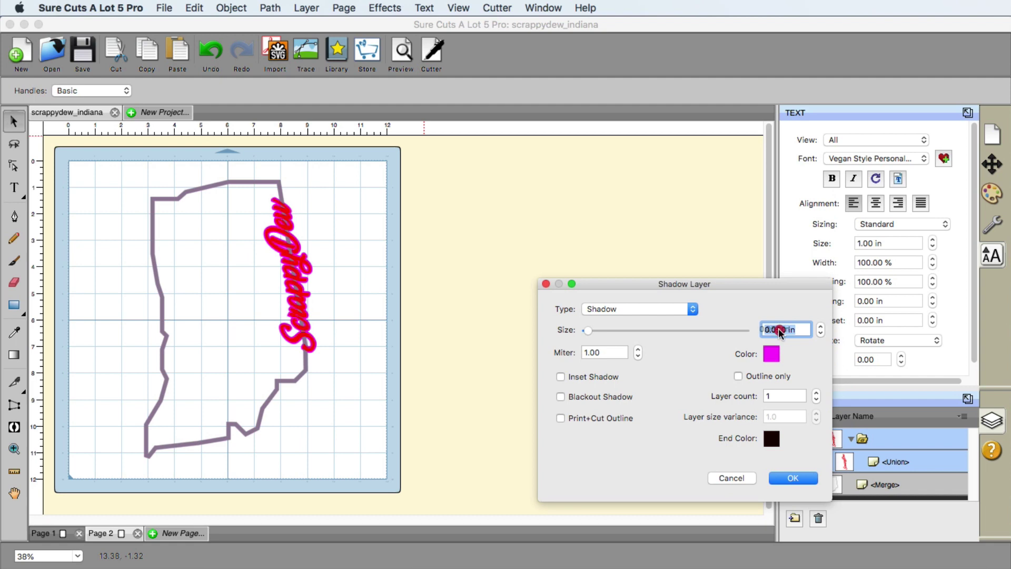
pyautogui.click(783, 330)
pyautogui.click(782, 331)
pyautogui.click(783, 329)
pyautogui.moveTo(783, 330); pyautogui.dragTo(781, 329)
pyautogui.click(780, 330)
pyautogui.moveTo(779, 330); pyautogui.dragTo(776, 330)
pyautogui.write('1')
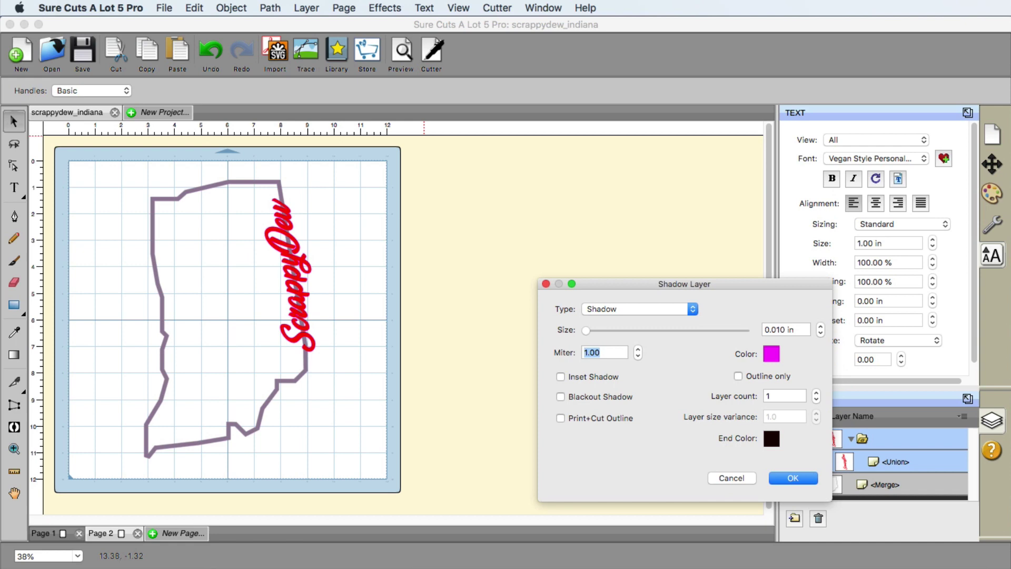
pyautogui.press('Tab')
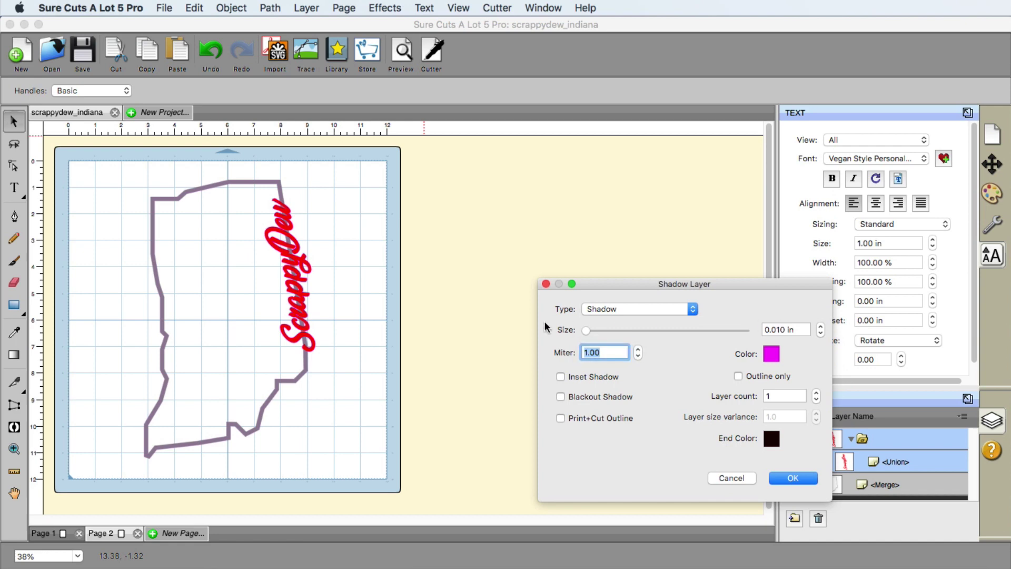
pyautogui.click(824, 327)
pyautogui.click(825, 333)
pyautogui.click(778, 330)
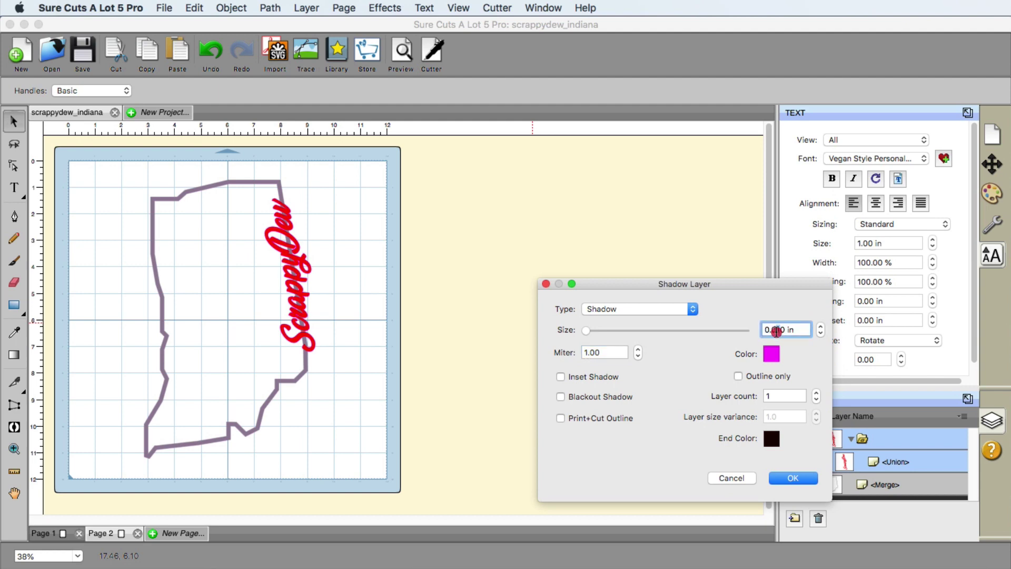
pyautogui.press('BackSpace')
pyautogui.press('BackSpace')
pyautogui.write('10')
pyautogui.press('Tab')
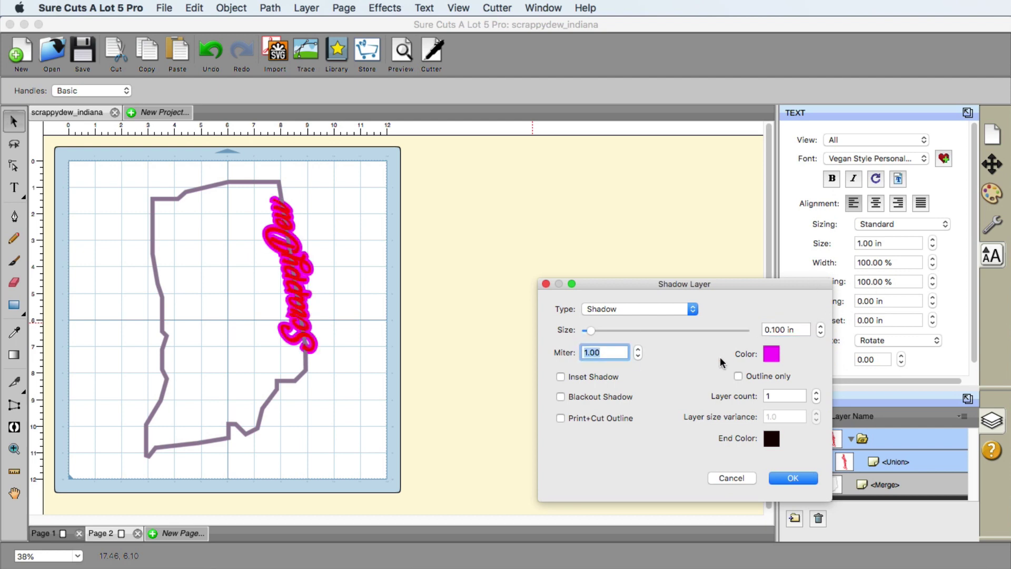
pyautogui.click(794, 479)
# Step: Hide the text, union the Indiana outline with the shadow, and fill it green
pyautogui.click(376, 181)
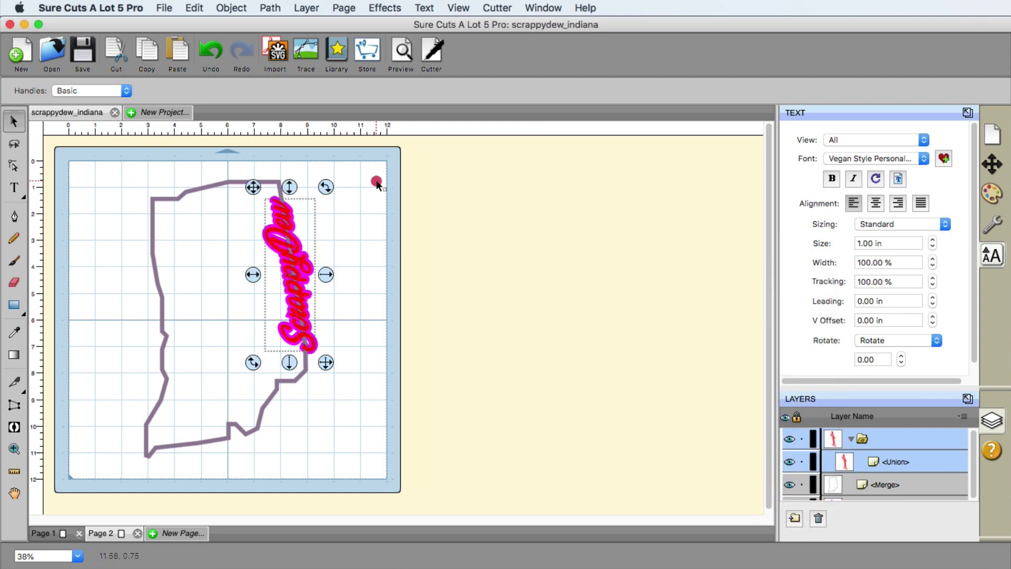
pyautogui.click(790, 441)
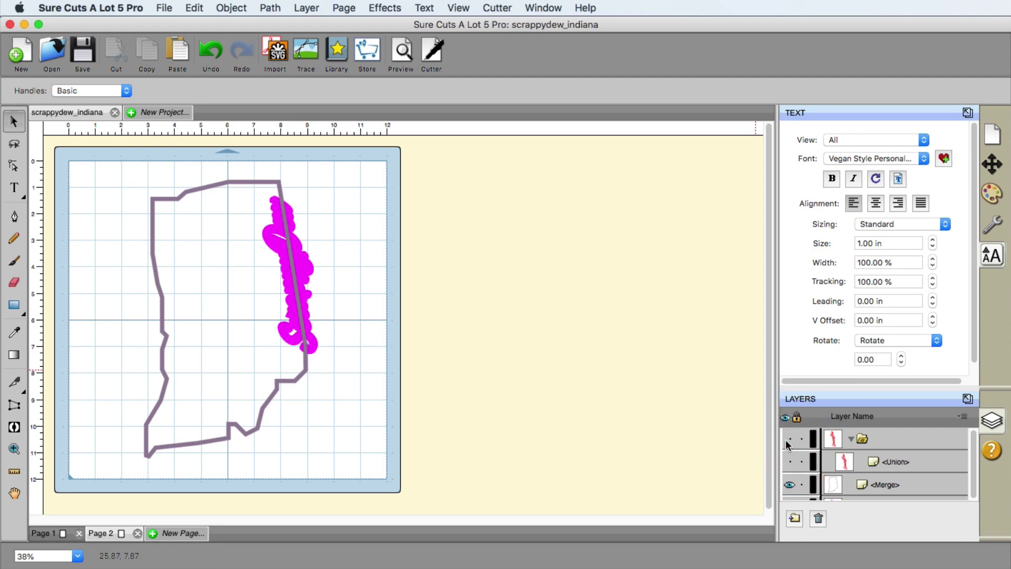
pyautogui.moveTo(115, 160); pyautogui.dragTo(394, 489)
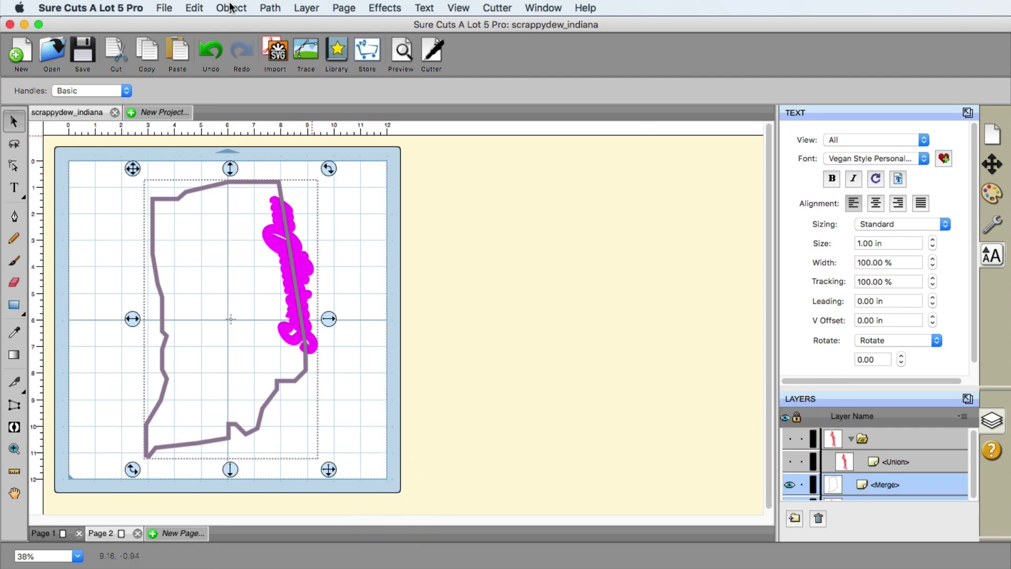
pyautogui.click(268, 7)
pyautogui.click(287, 22)
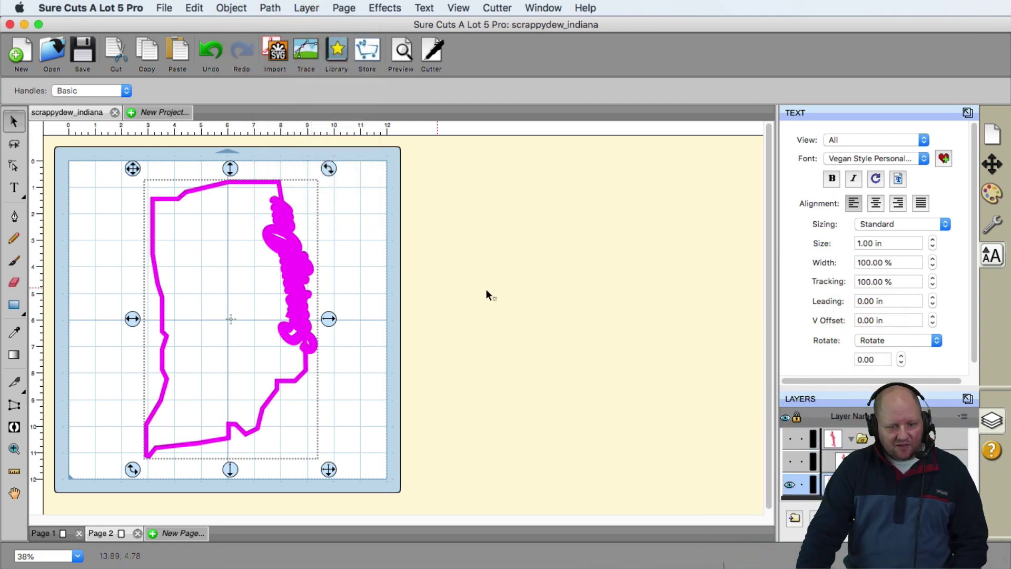
pyautogui.click(993, 193)
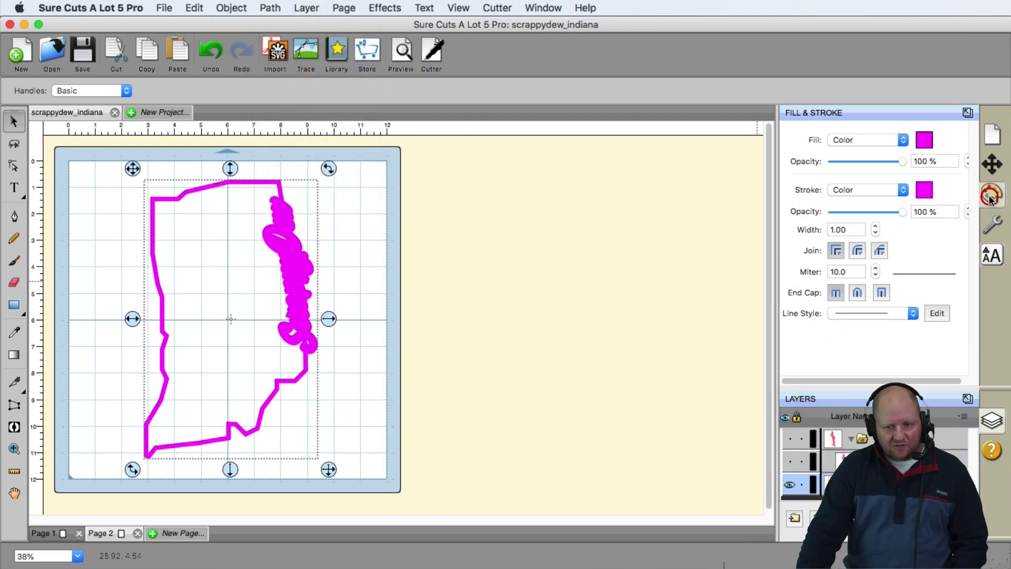
pyautogui.click(924, 141)
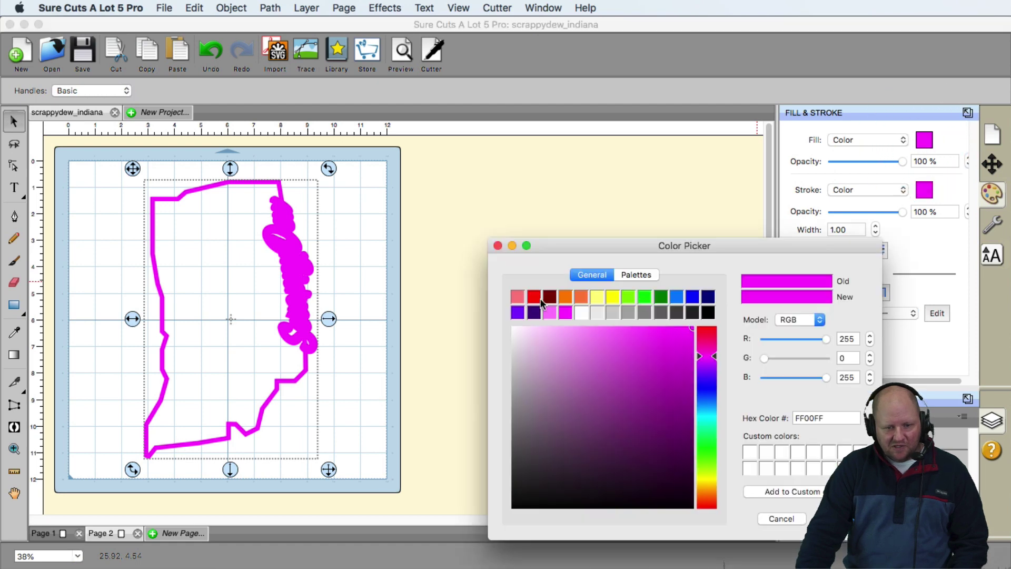
pyautogui.doubleClick(644, 297)
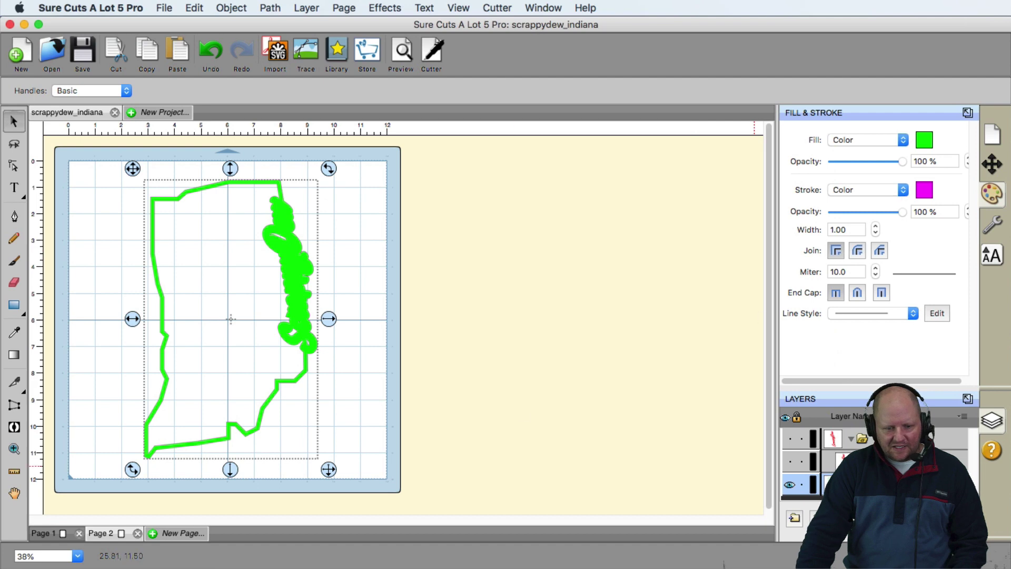
# Step: Show the ScrappyDew text again and change its fill to black
pyautogui.click(788, 440)
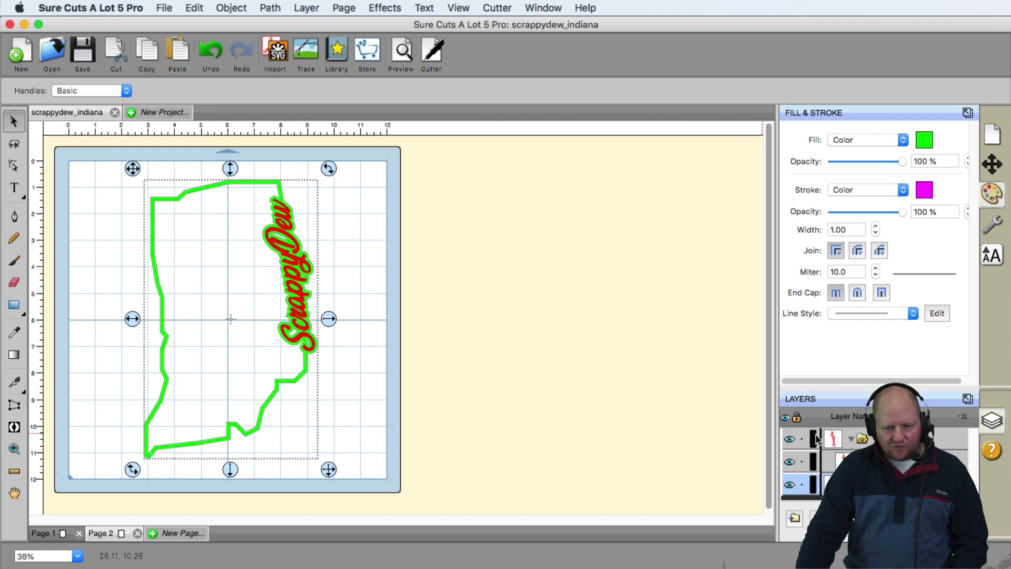
pyautogui.click(835, 442)
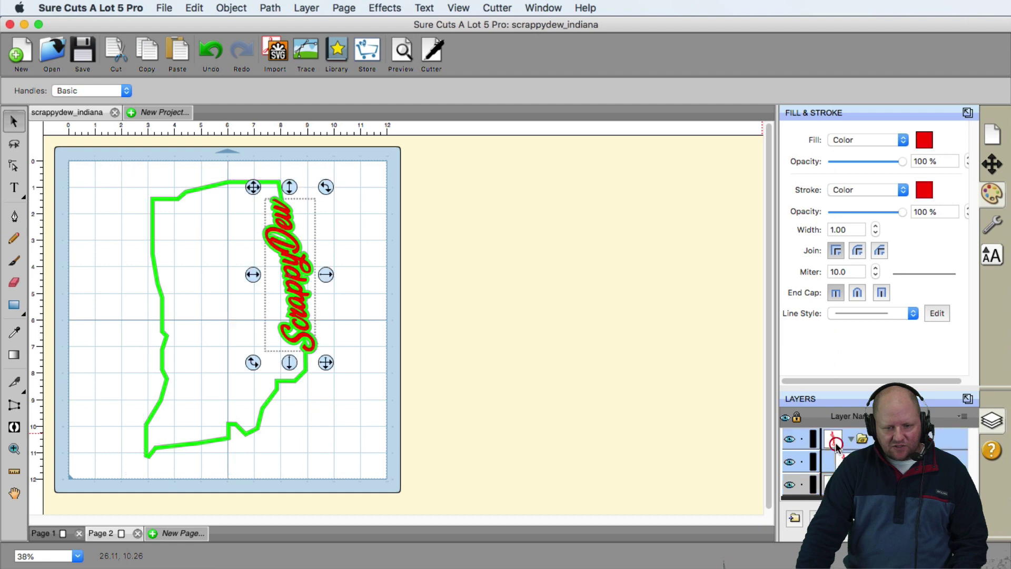
pyautogui.click(925, 146)
pyautogui.click(708, 313)
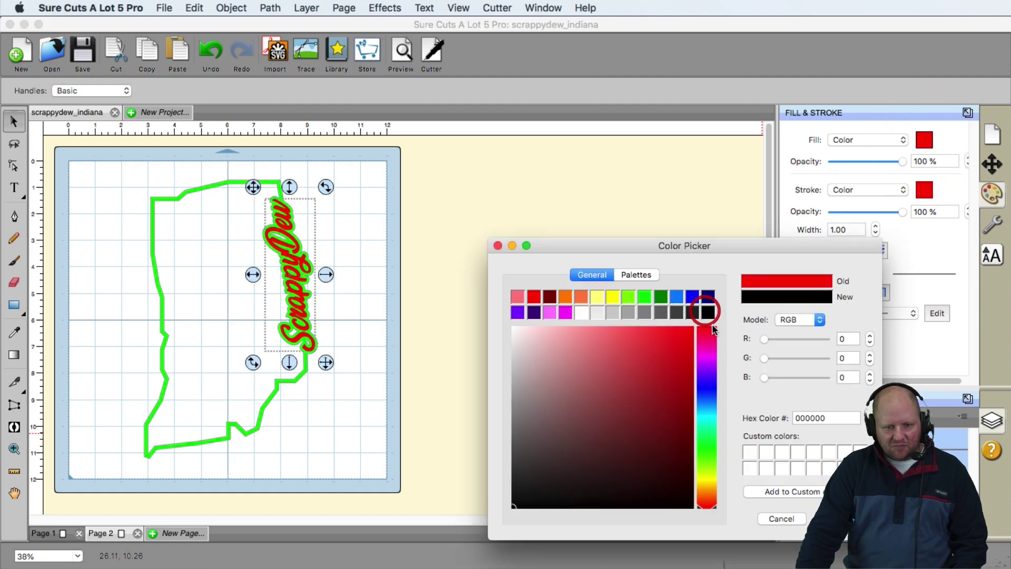
pyautogui.press('Return')
pyautogui.click(386, 228)
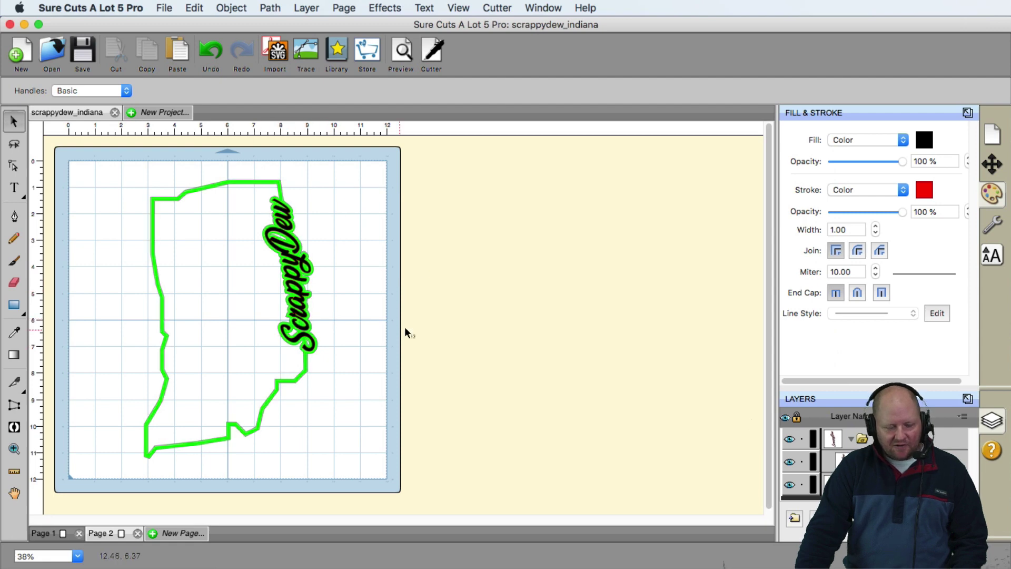
# Step: Search the shapes library for 'heart' and place the red heart in the state's centre
pyautogui.click(587, 235)
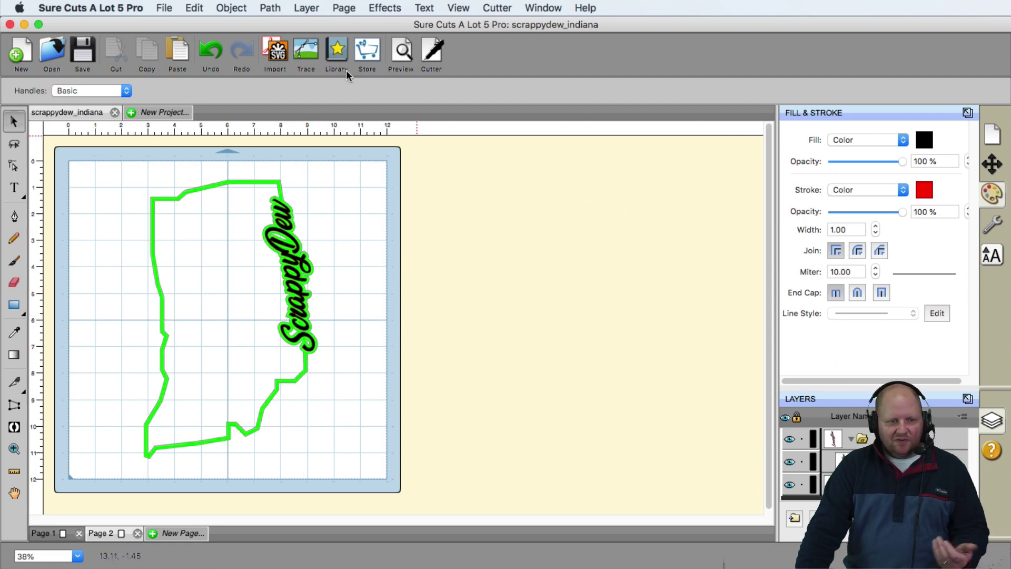
pyautogui.click(337, 51)
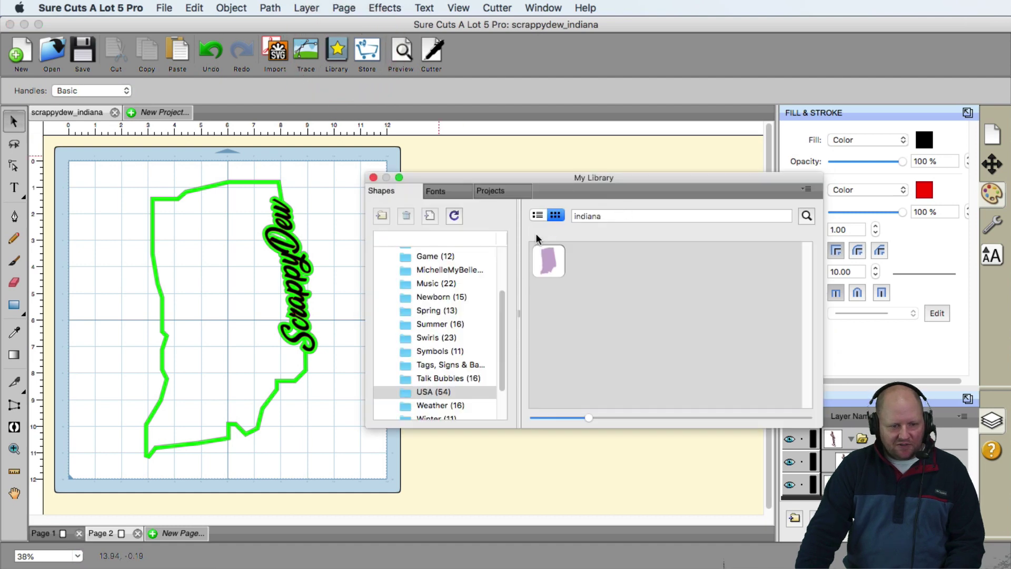
pyautogui.scroll(5, 428, 329)
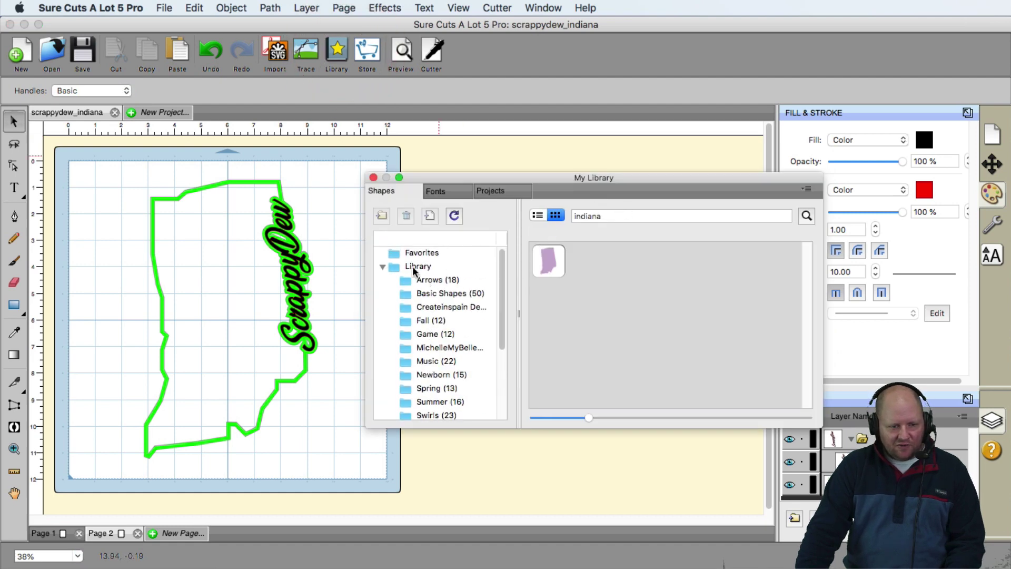
pyautogui.click(432, 293)
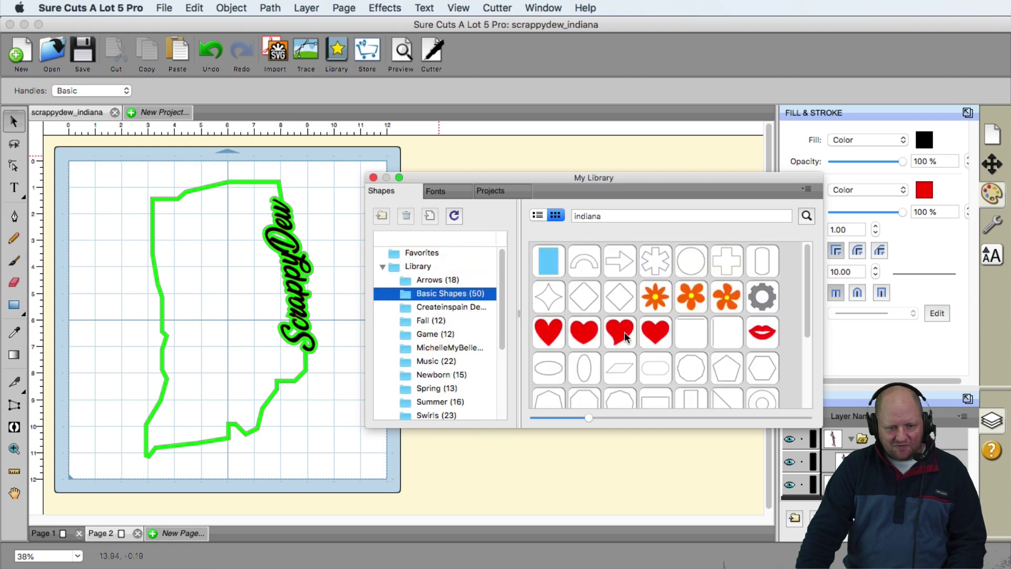
pyautogui.doubleClick(596, 216)
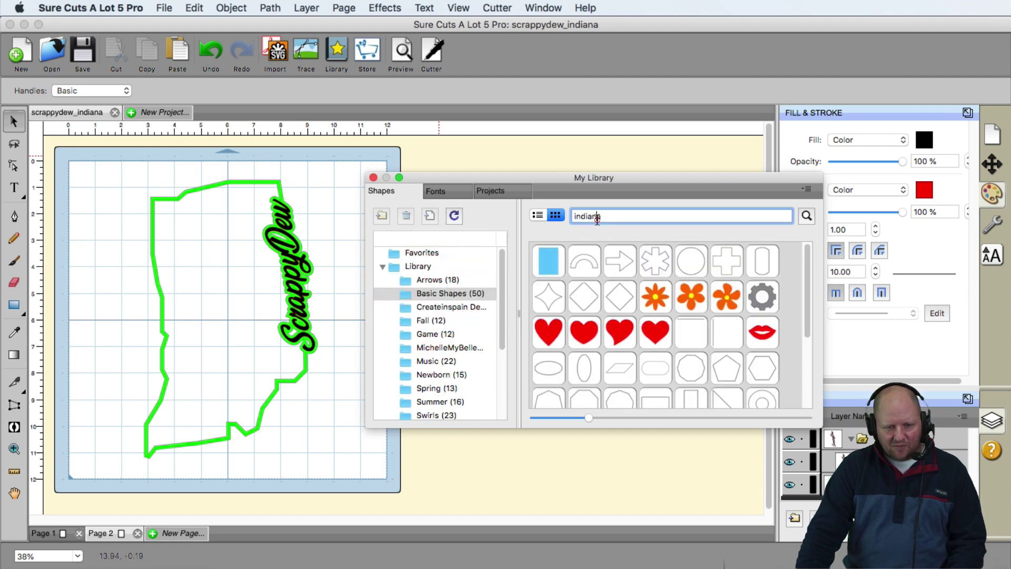
pyautogui.write('heart')
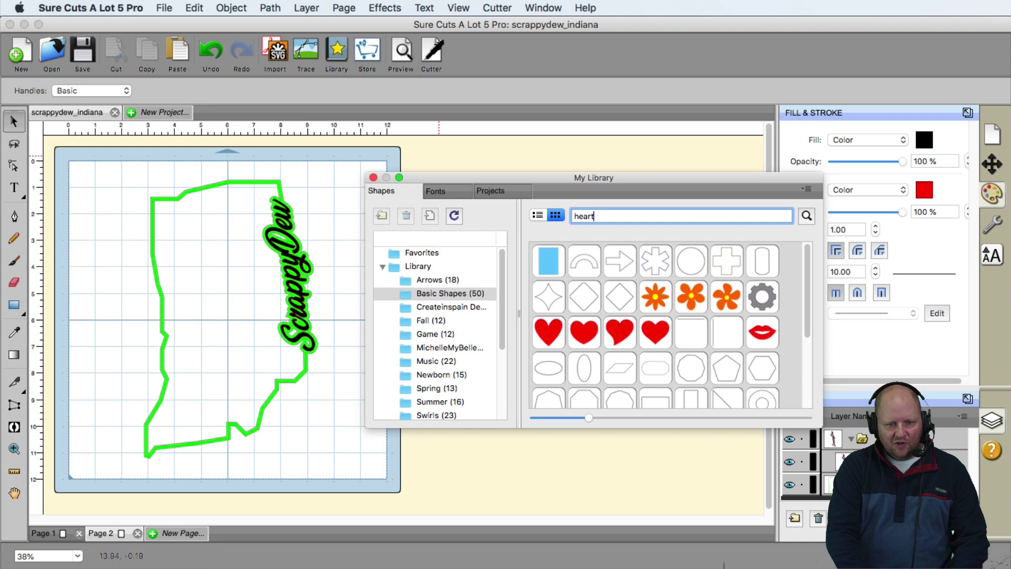
pyautogui.press('Return')
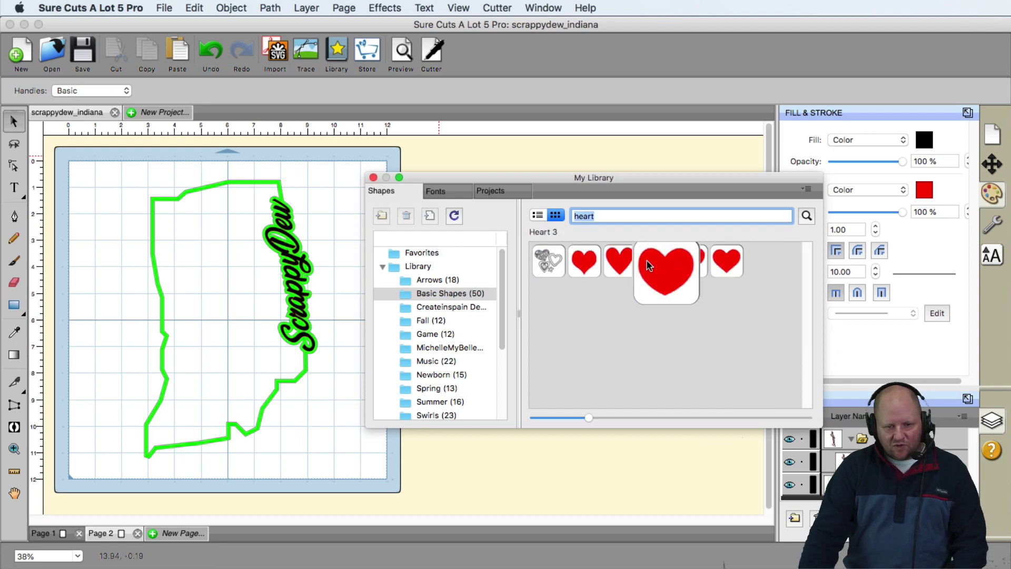
pyautogui.doubleClick(666, 268)
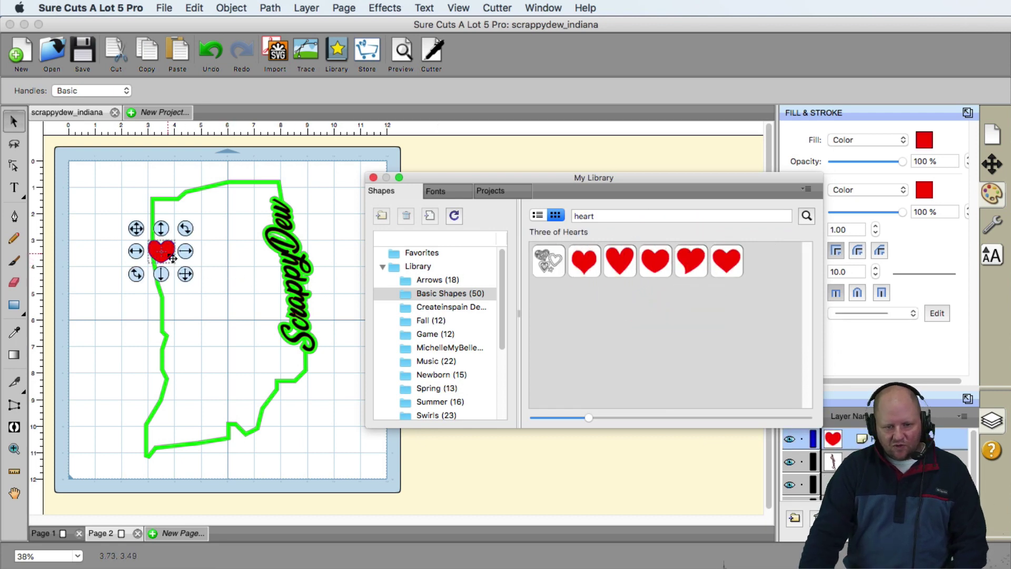
pyautogui.moveTo(167, 257); pyautogui.dragTo(236, 319)
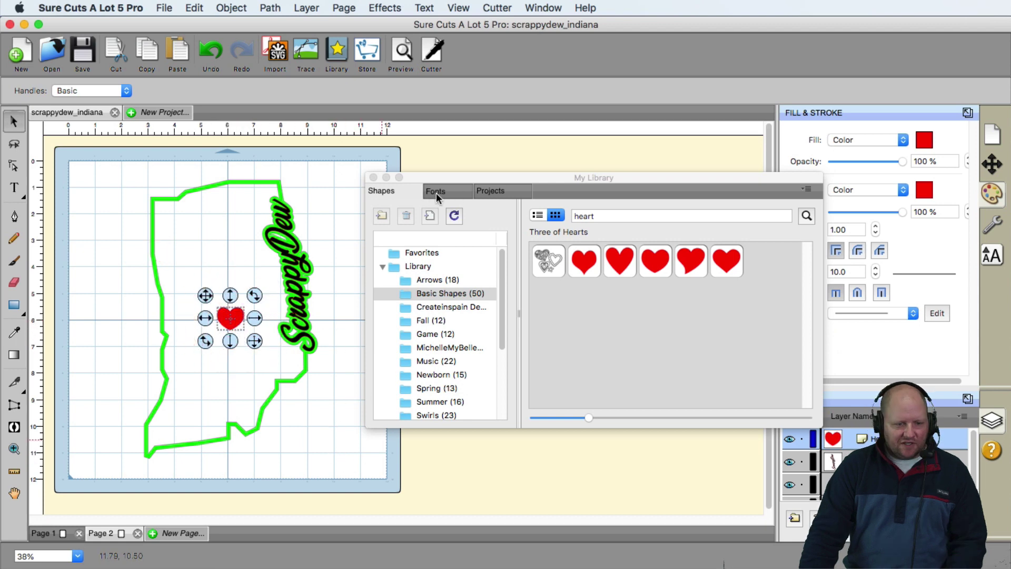
pyautogui.click(374, 178)
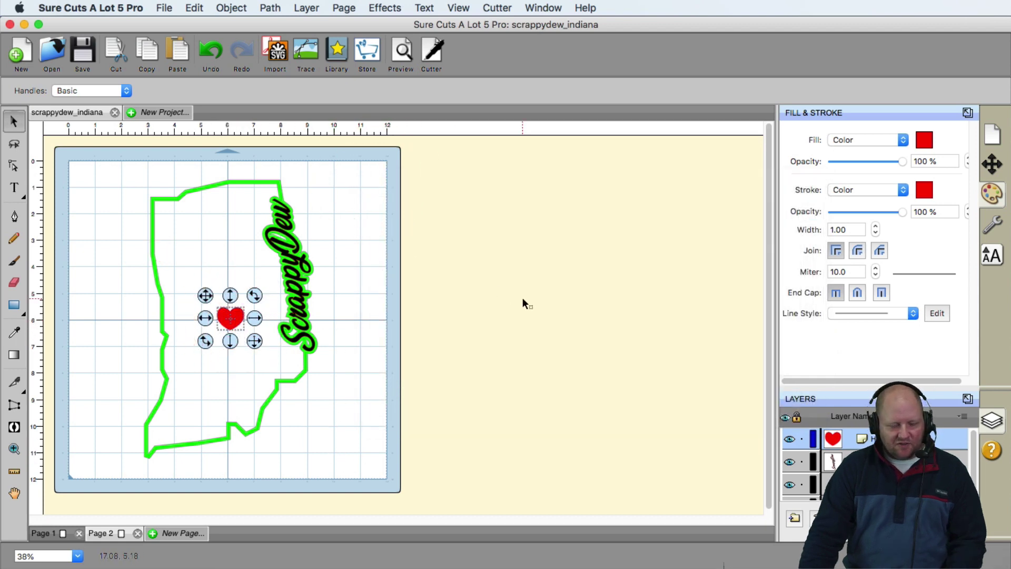